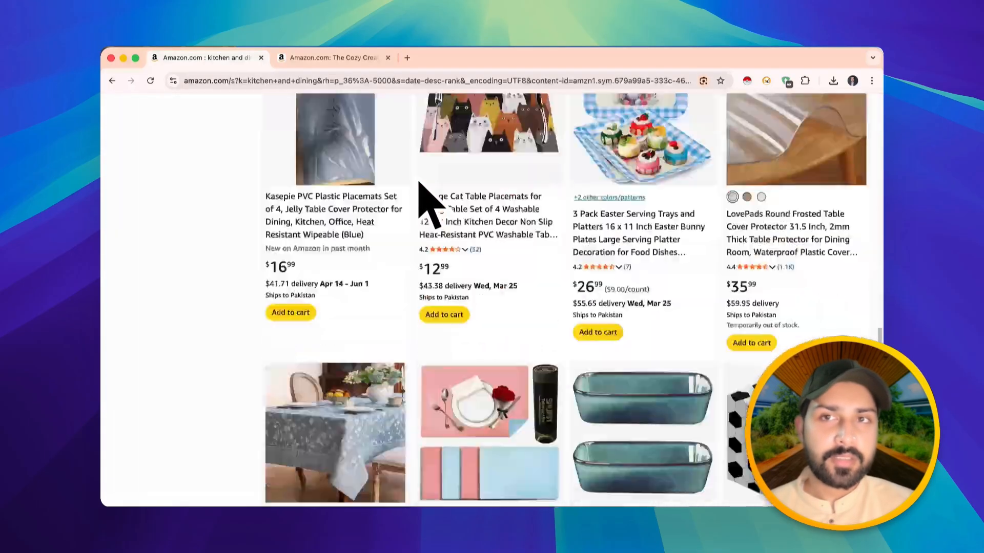
scroll(419, 184, down, 5)
- Review the kitchen and dining search results and the open product tab on Amazon
click(307, 58)
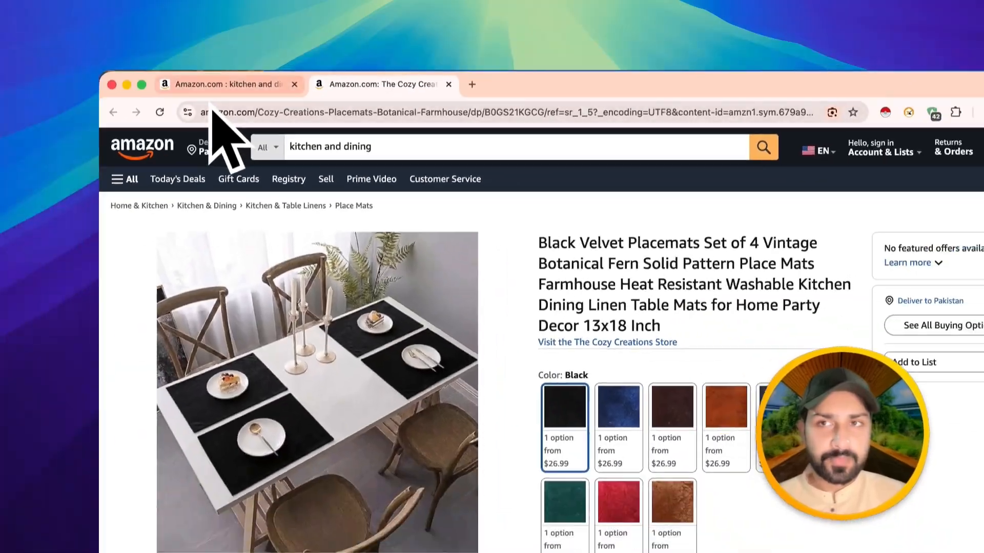
click(67, 43)
scroll(368, 177, up, 10)
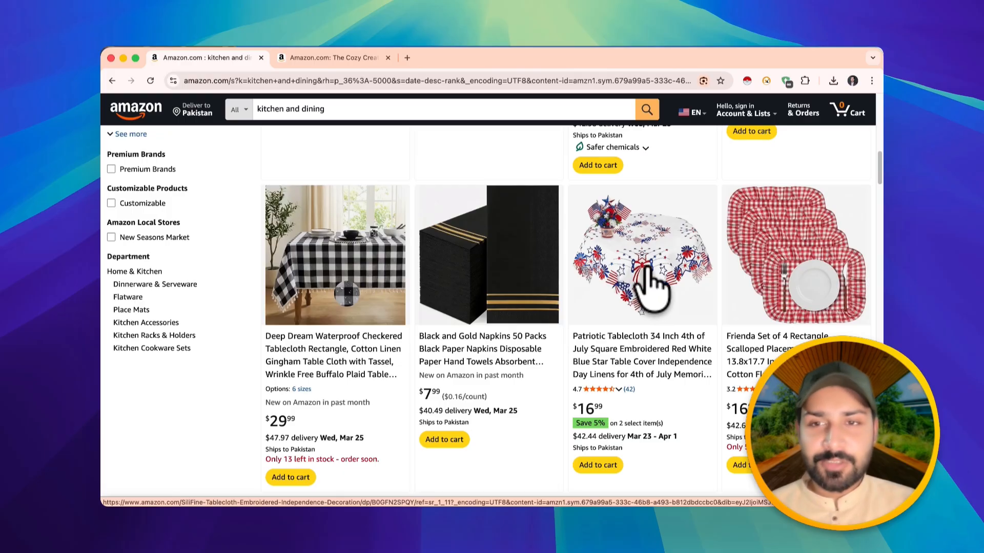
scroll(493, 286, up, 10)
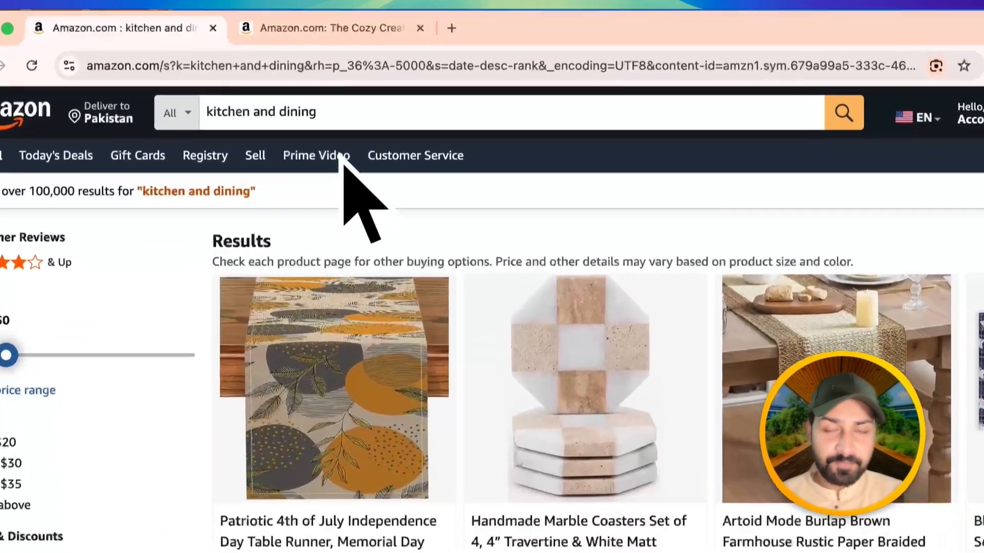
triple_click(327, 108)
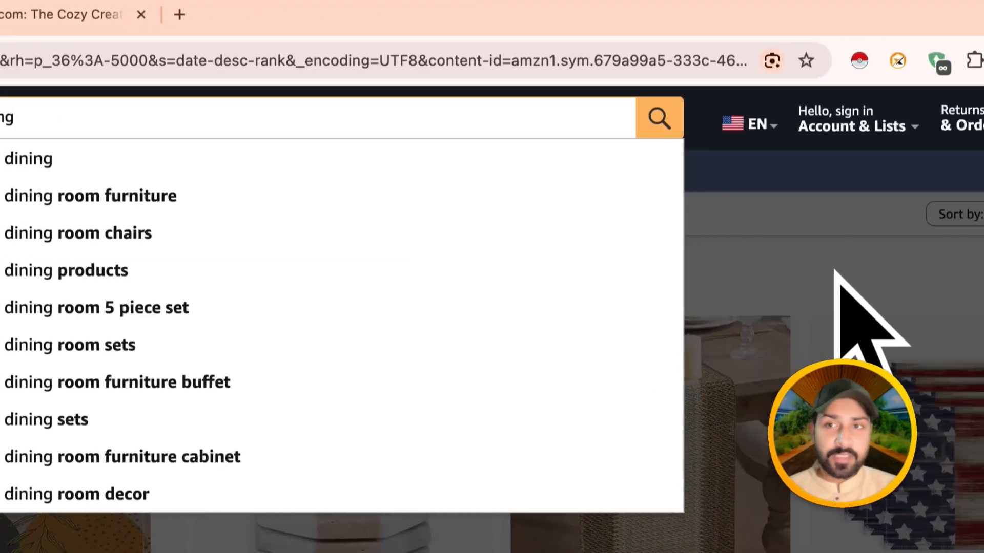
click(837, 274)
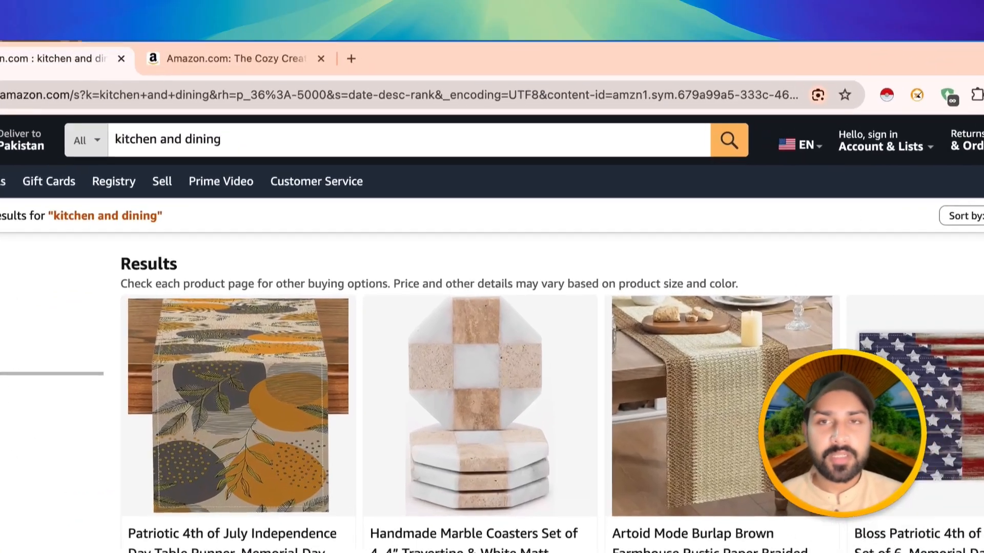
- Copy the search results page URL and create a new task in Octoparse by pasting that URL and saving
click(528, 80)
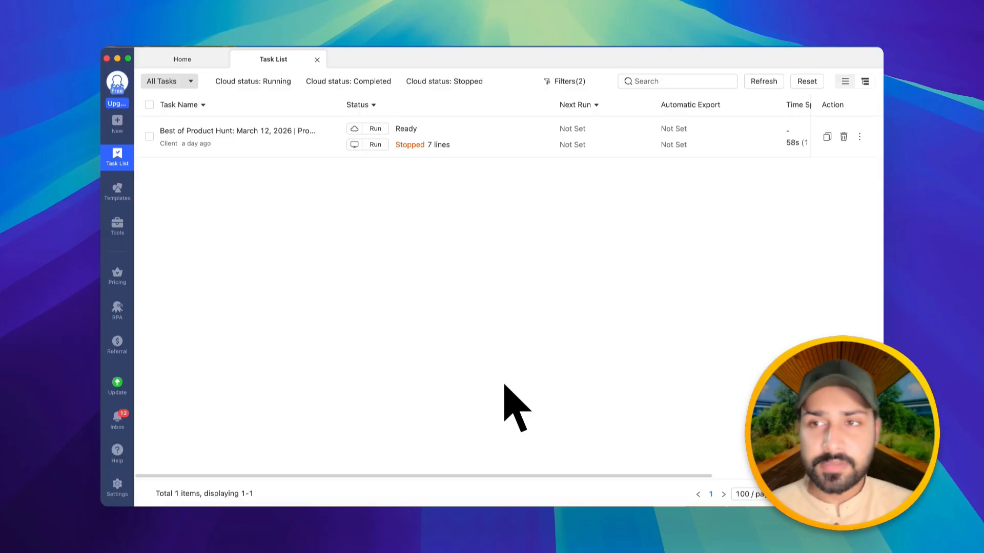
click(118, 126)
click(202, 123)
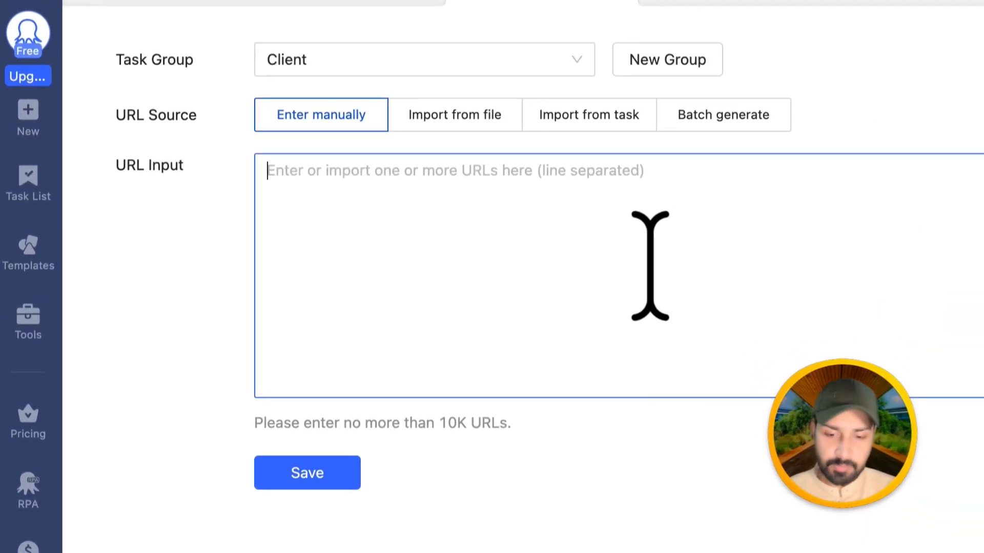
key(ctrl+v)
click(357, 410)
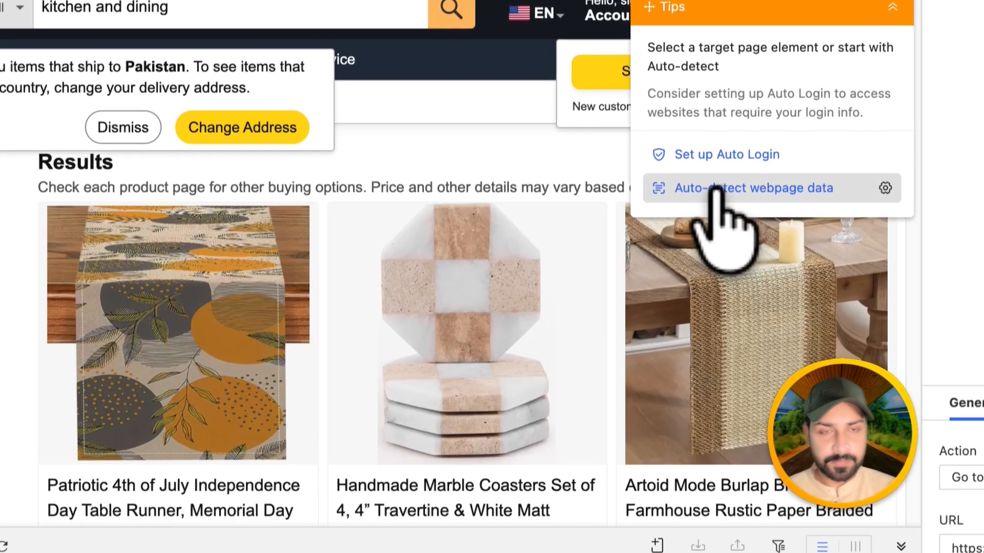
- Auto-detect the webpage data and turn off page scrolls while keeping pagination enabled
click(635, 203)
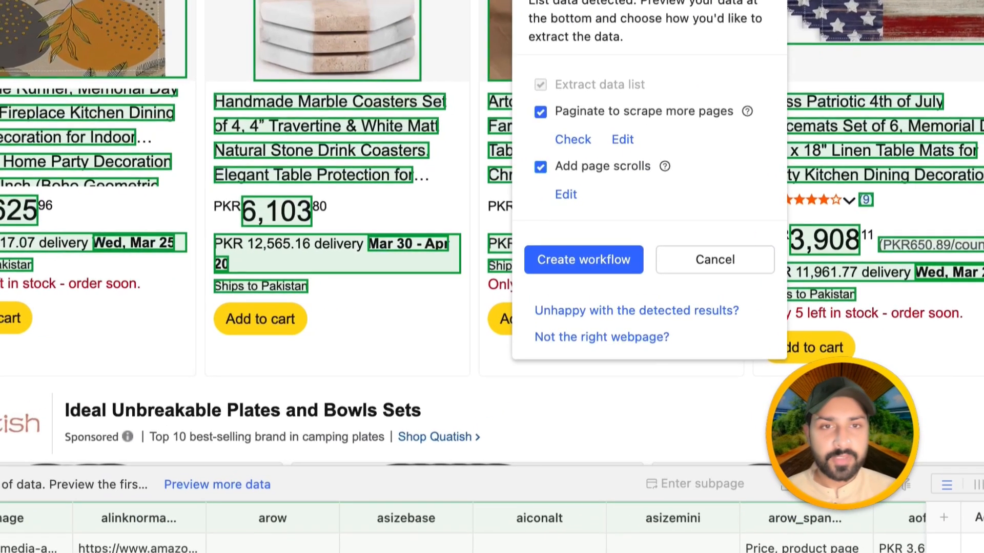
click(651, 220)
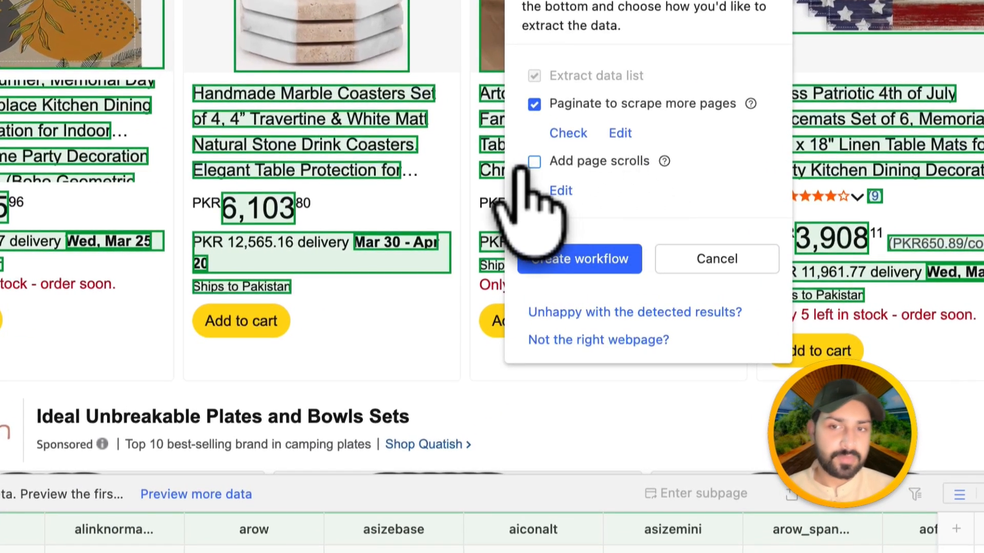
scroll(451, 241, down, 10)
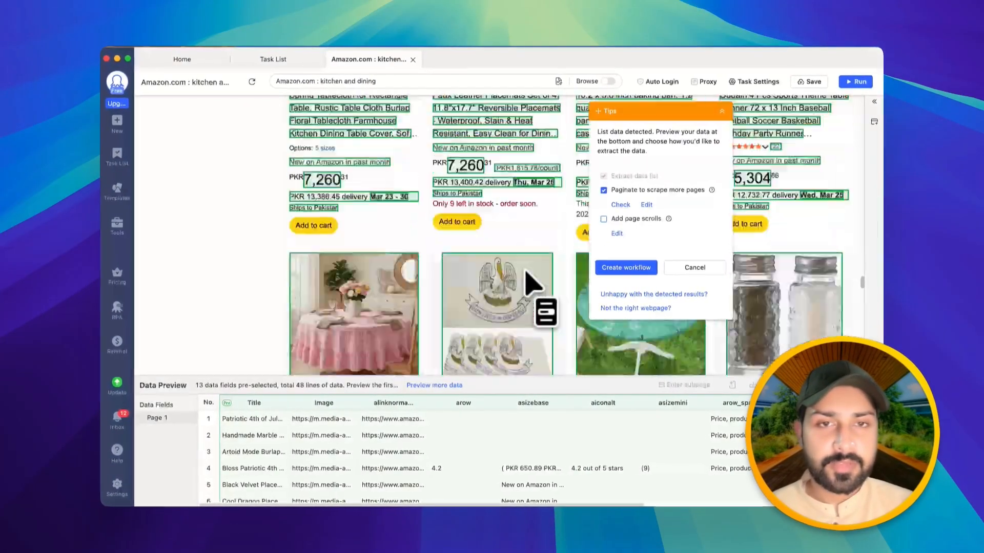
scroll(533, 282, down, 10)
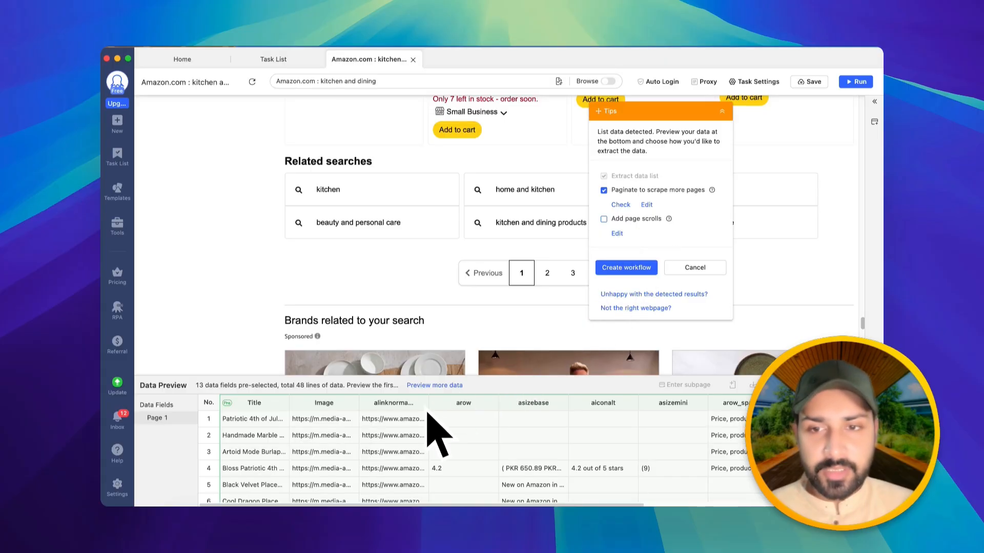
- Delete the extra data fields so only Title and alinknormal_URL remain, then create the workflow
scroll(707, 477, right, 6)
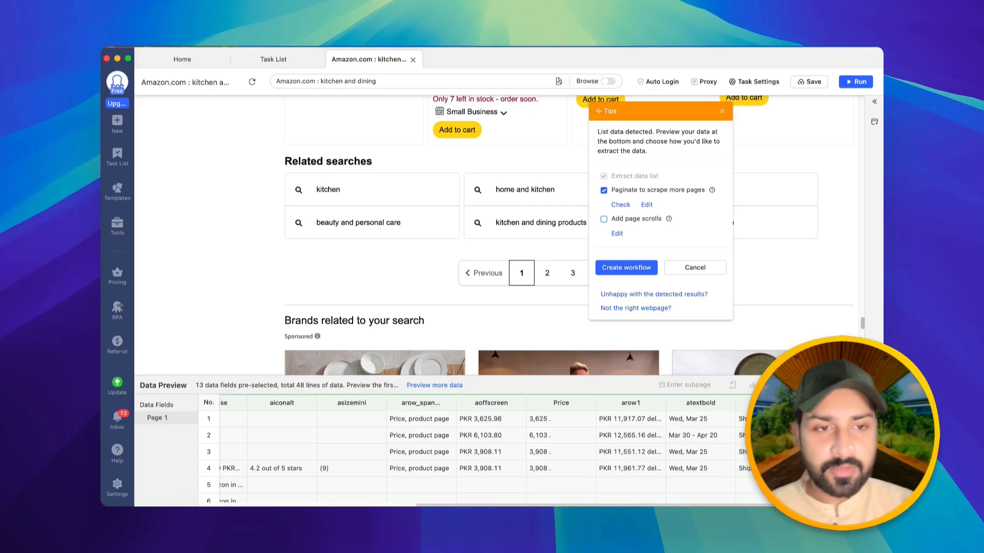
scroll(461, 450, left, 6)
click(797, 402)
click(797, 403)
click(797, 403)
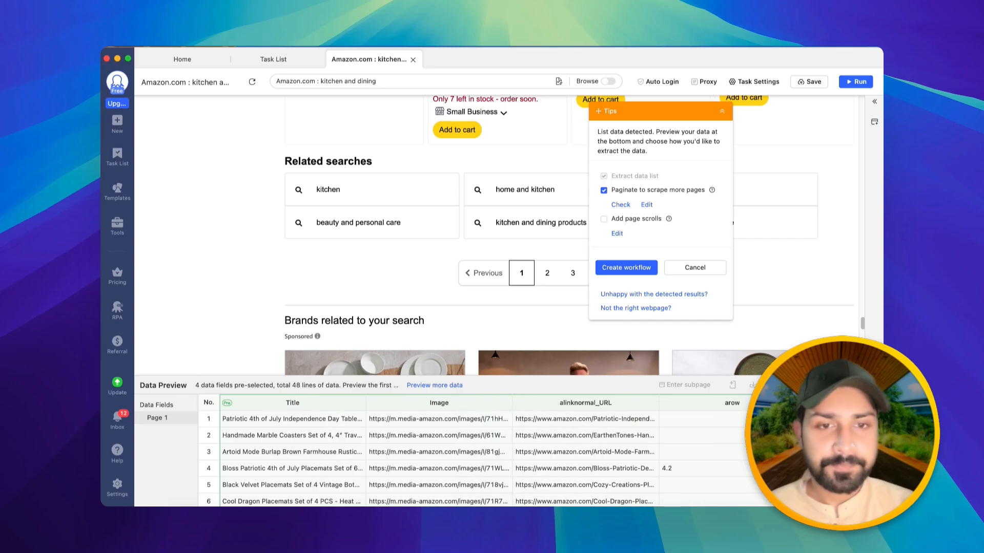
click(797, 403)
click(600, 403)
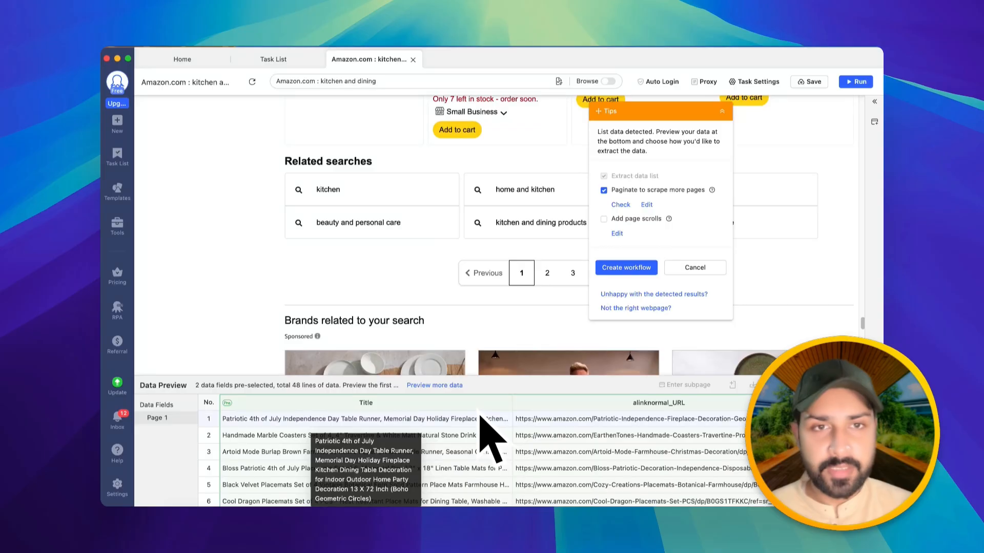
click(628, 268)
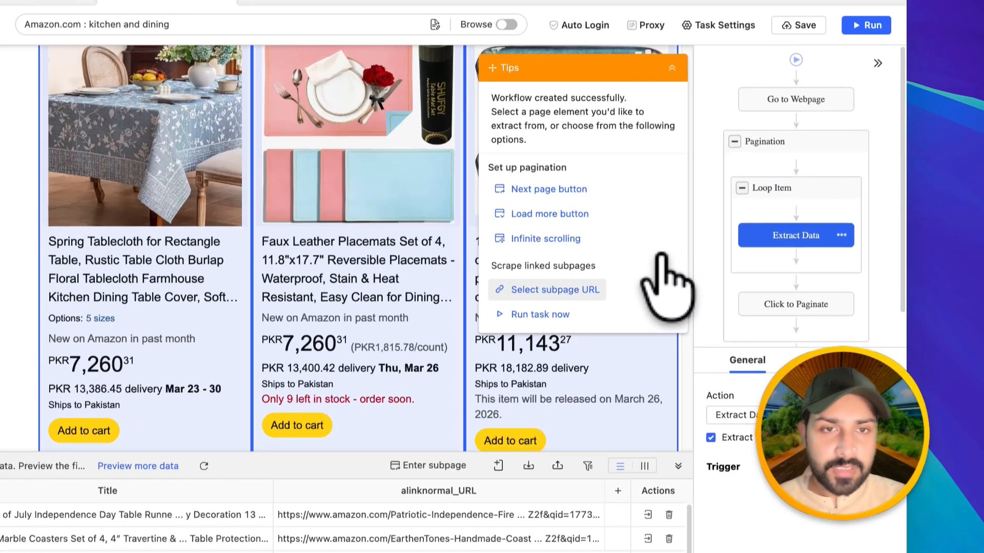
- Set up subpage navigation that opens each product through the alinknormal_URL field, and review the opened product page
click(641, 264)
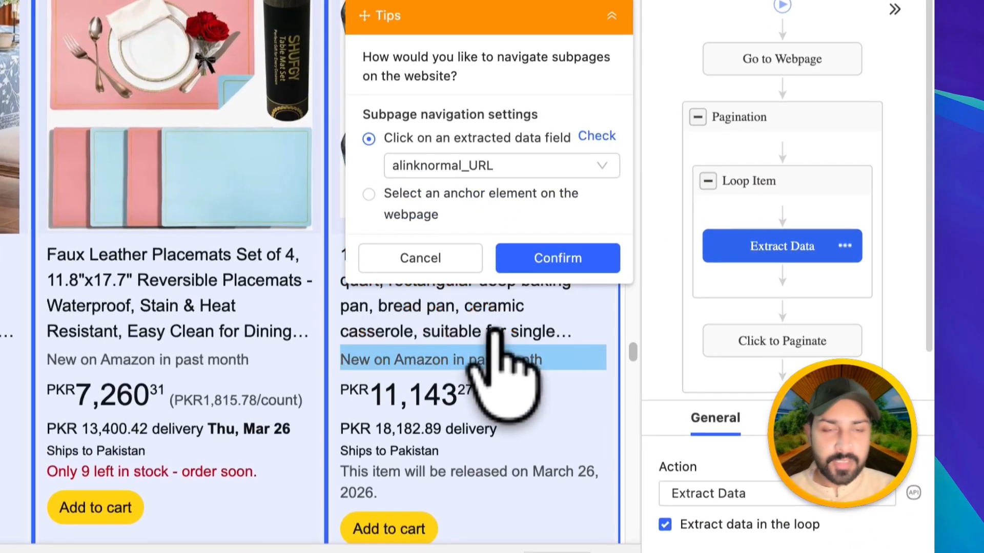
click(563, 261)
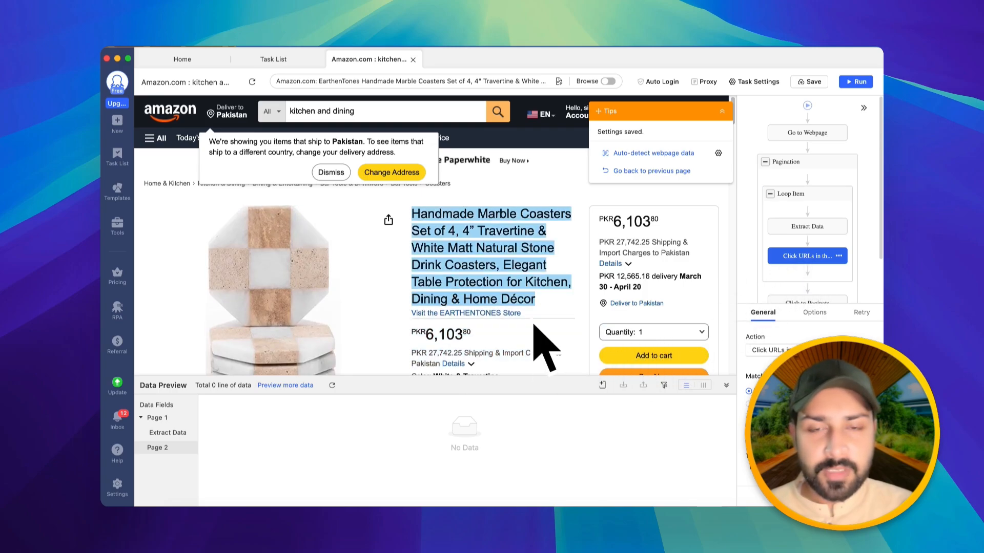
scroll(535, 328, down, 8)
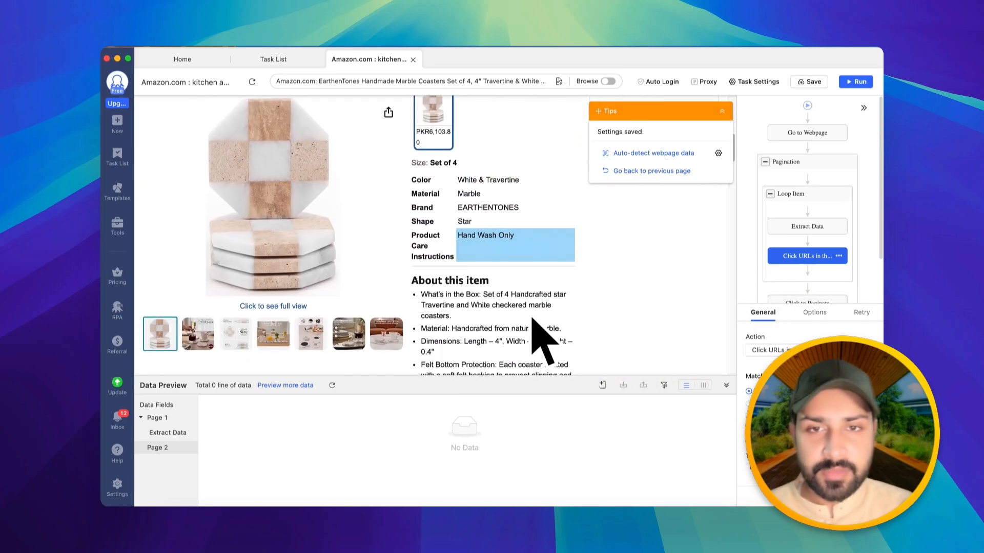
scroll(542, 319, up, 5)
scroll(556, 362, down, 2)
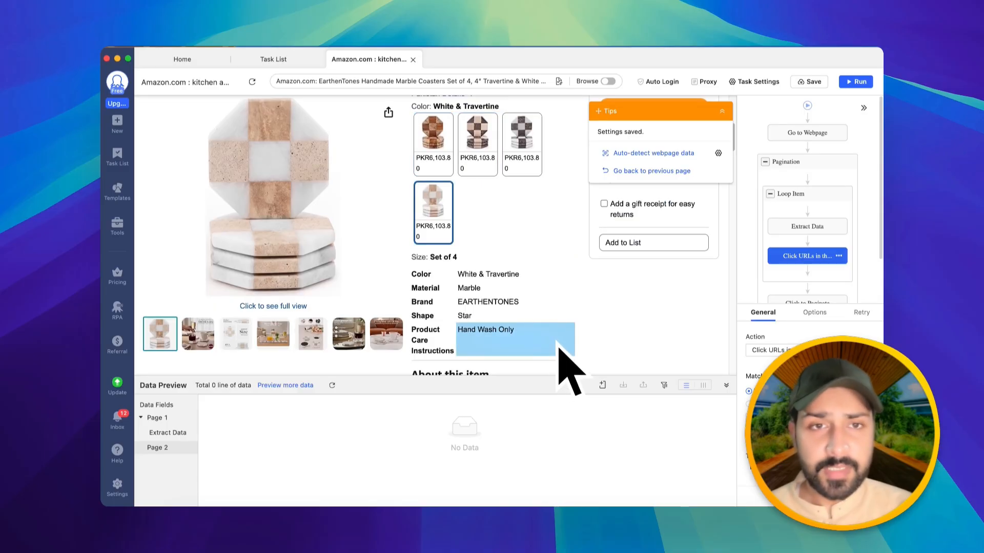
scroll(564, 359, up, 5)
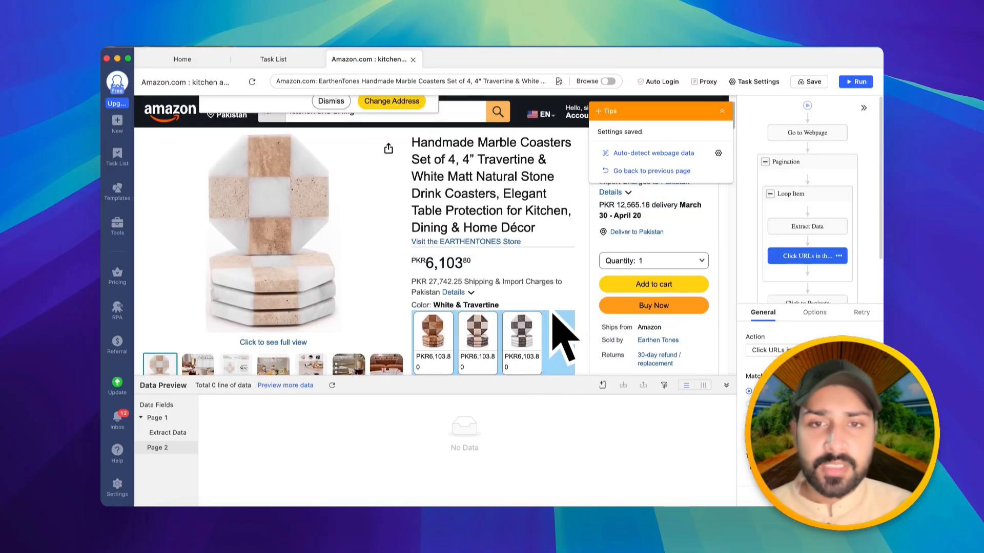
- Switch to Chrome and open the Handmade Marble Coasters product page in a new tab
click(545, 527)
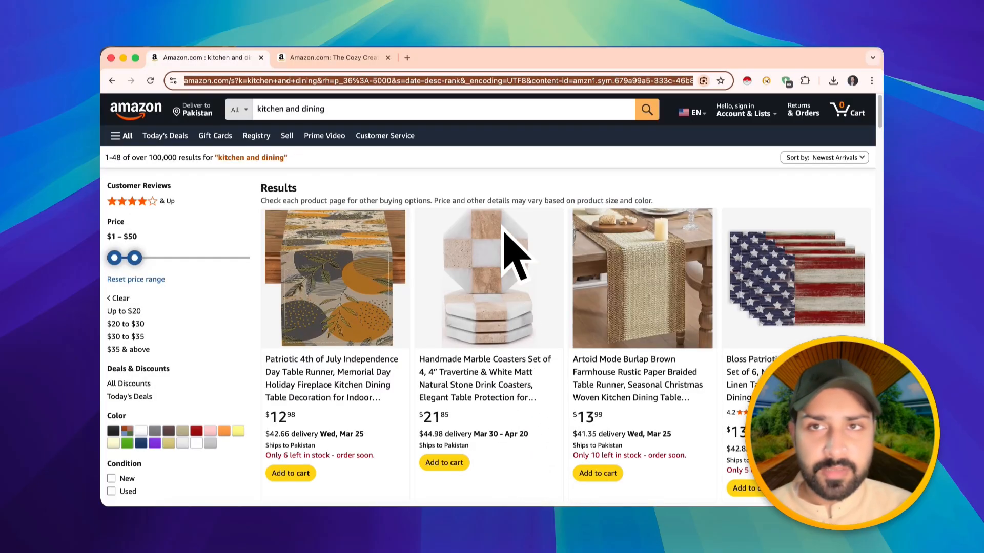
click(354, 58)
scroll(579, 359, down, 5)
scroll(627, 407, up, 5)
click(189, 58)
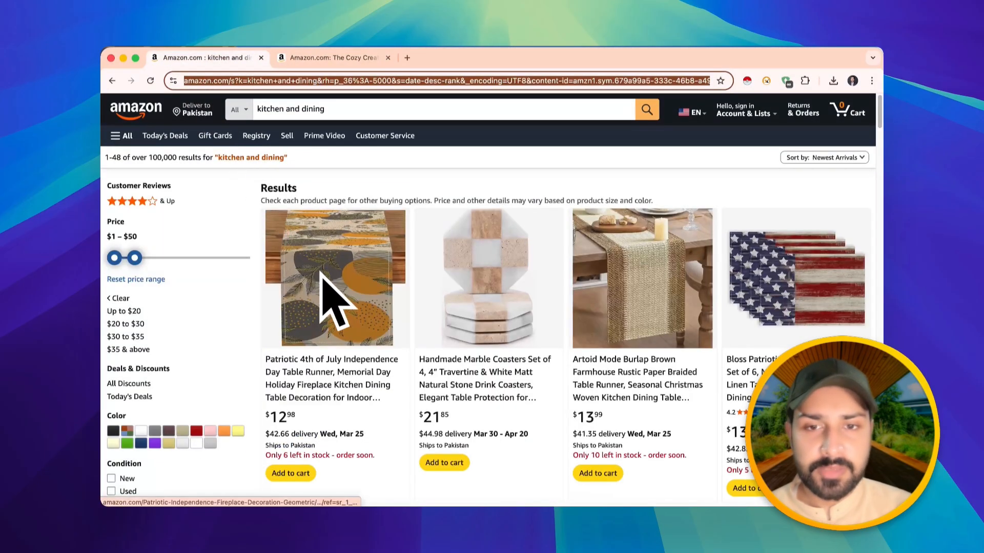
super+click(458, 371)
click(450, 58)
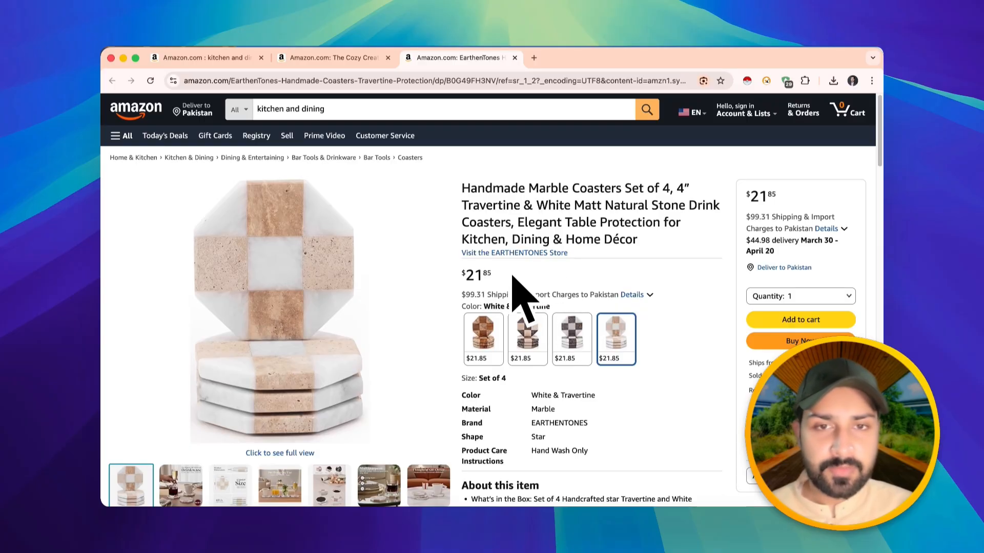
- Inspect the product price element in the browser's developer tools
right_click(507, 275)
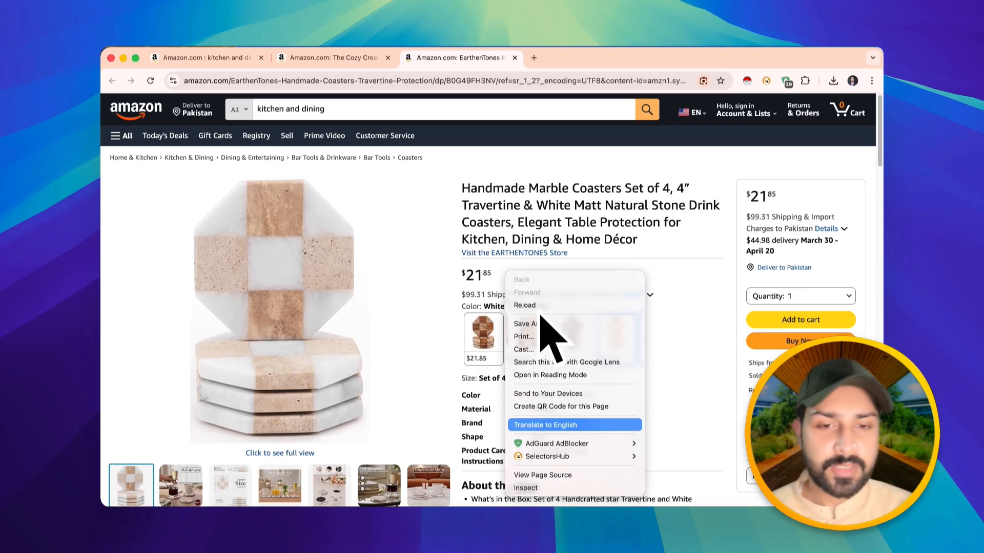
click(589, 488)
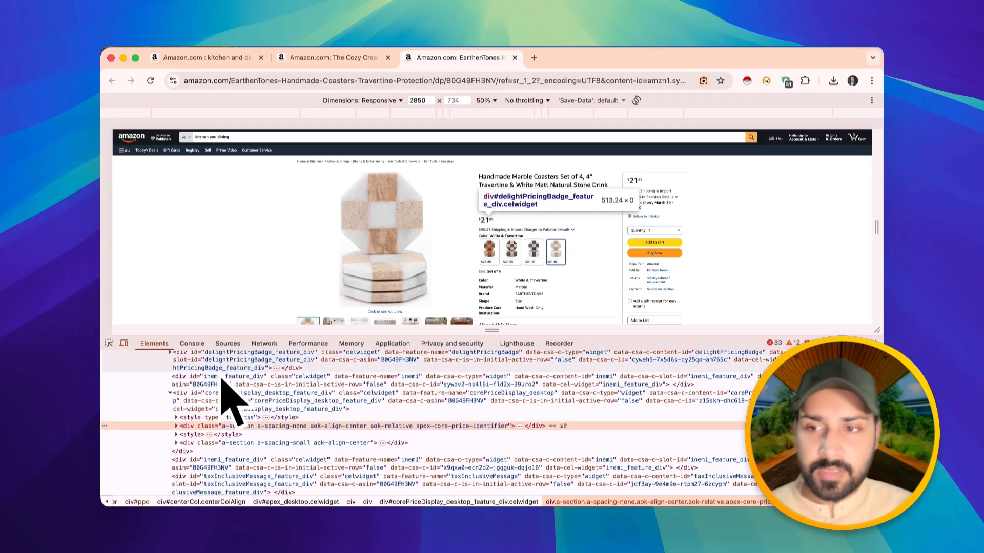
click(109, 343)
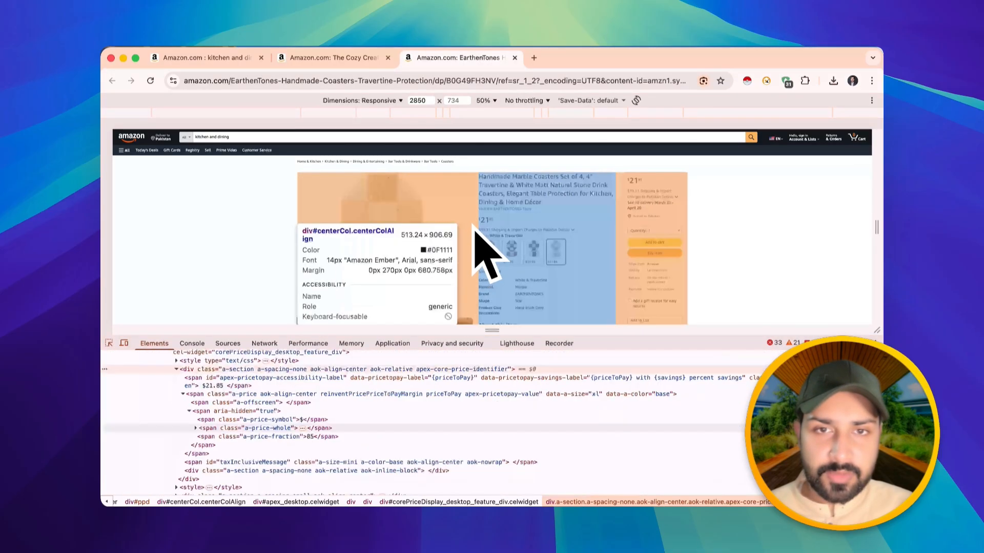
click(485, 221)
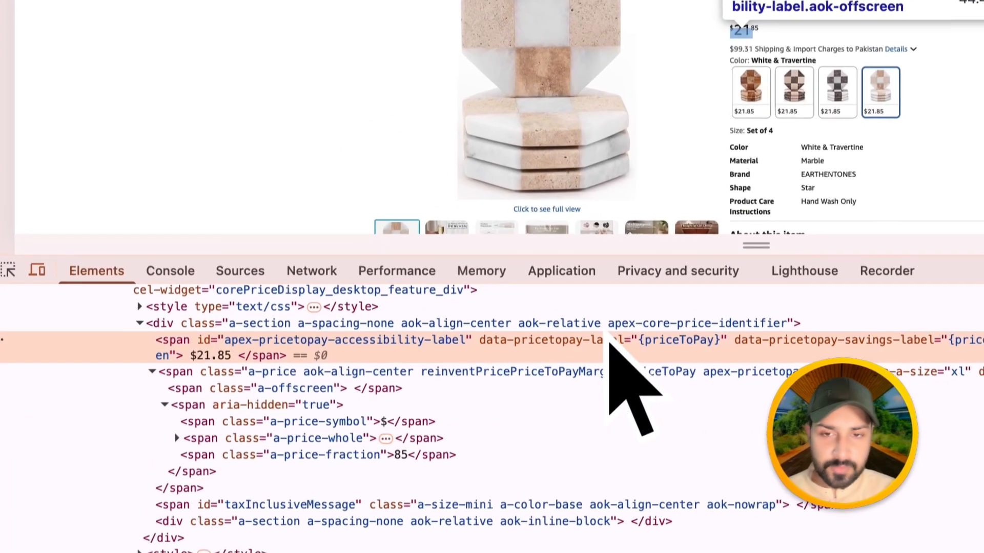
double_click(416, 379)
key(super+c)
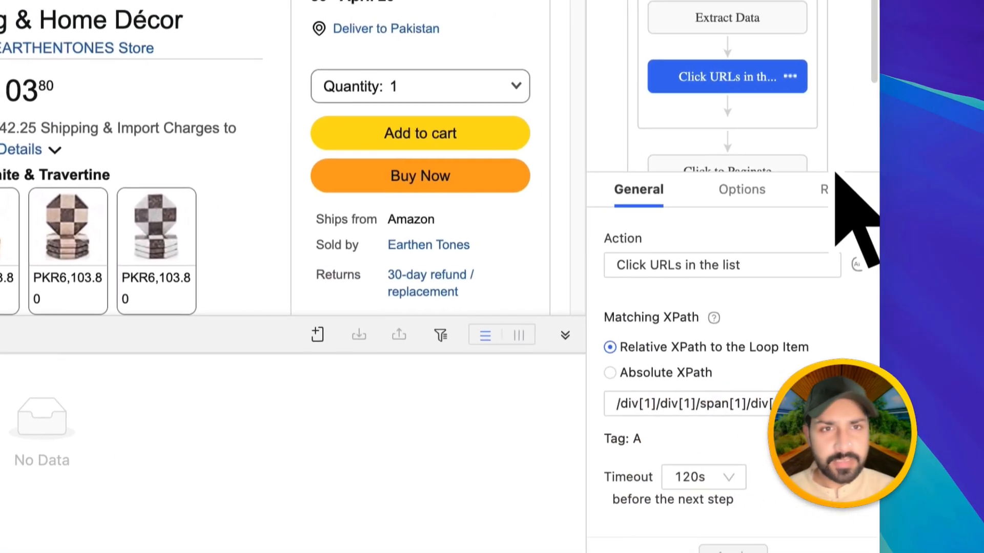
- Add an Extract Data step after Click URLs in the list and start a new field capturing data on the page
click(727, 105)
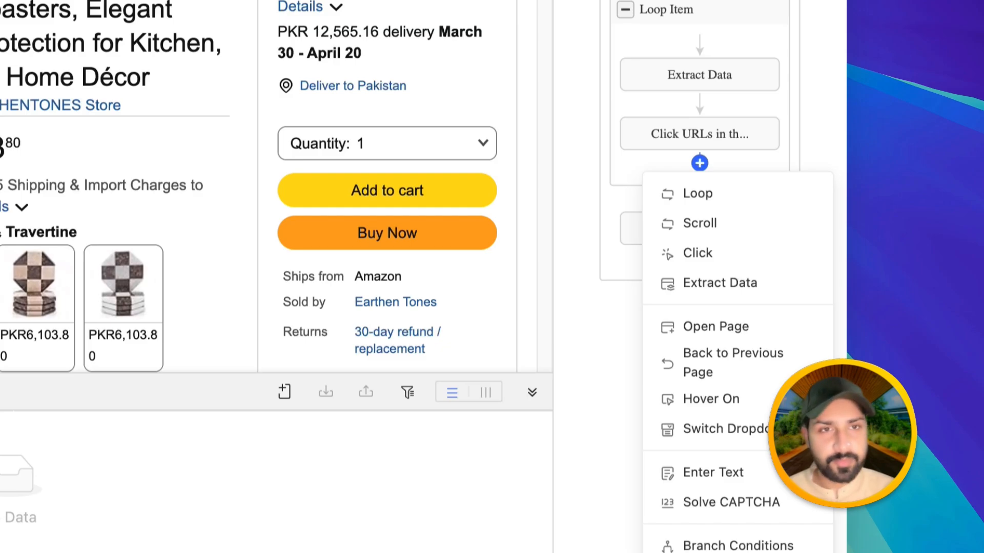
click(700, 280)
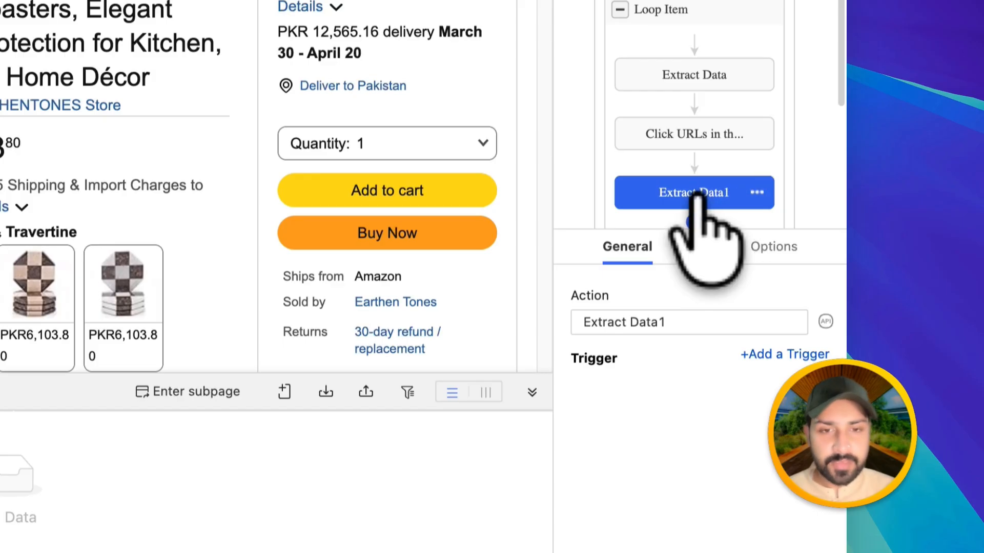
click(285, 391)
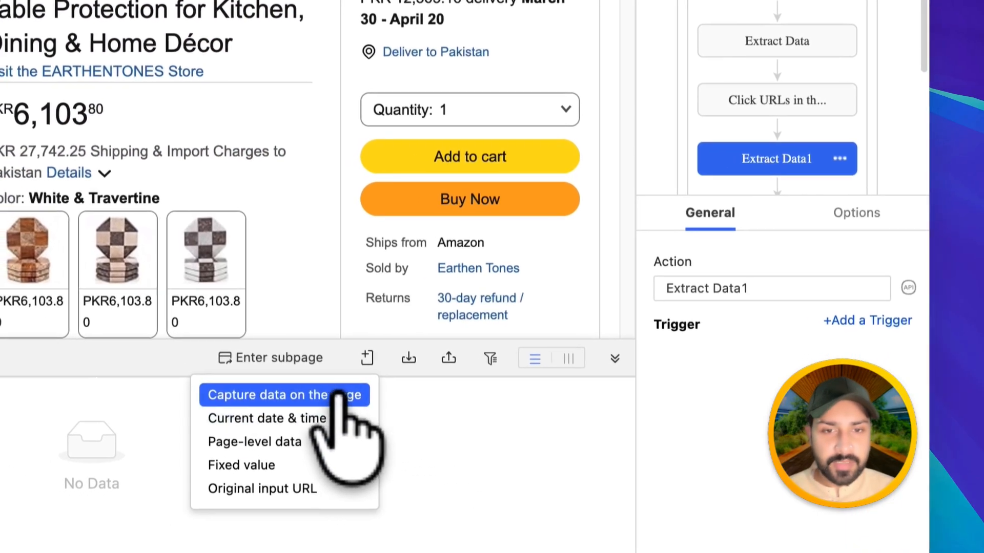
click(333, 405)
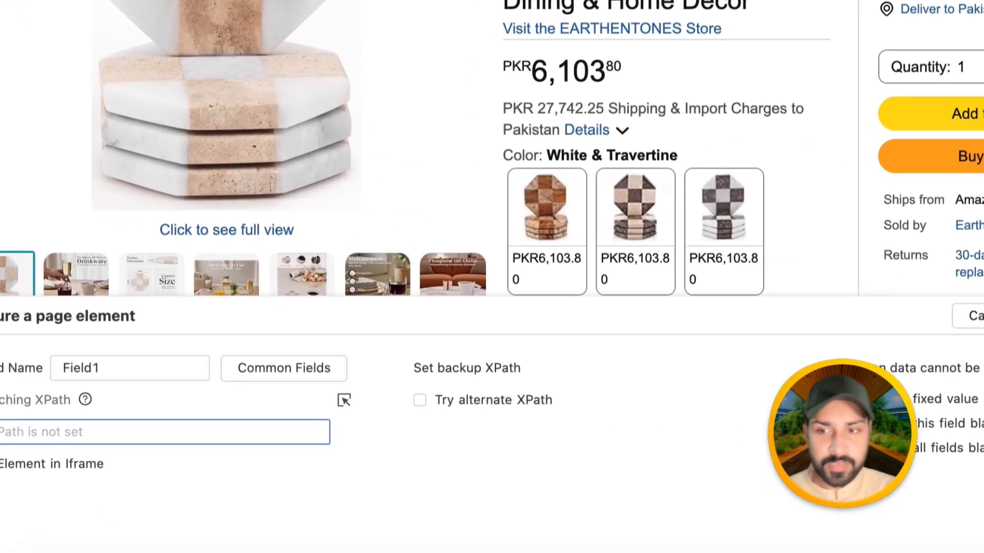
text(//)
text(spa)
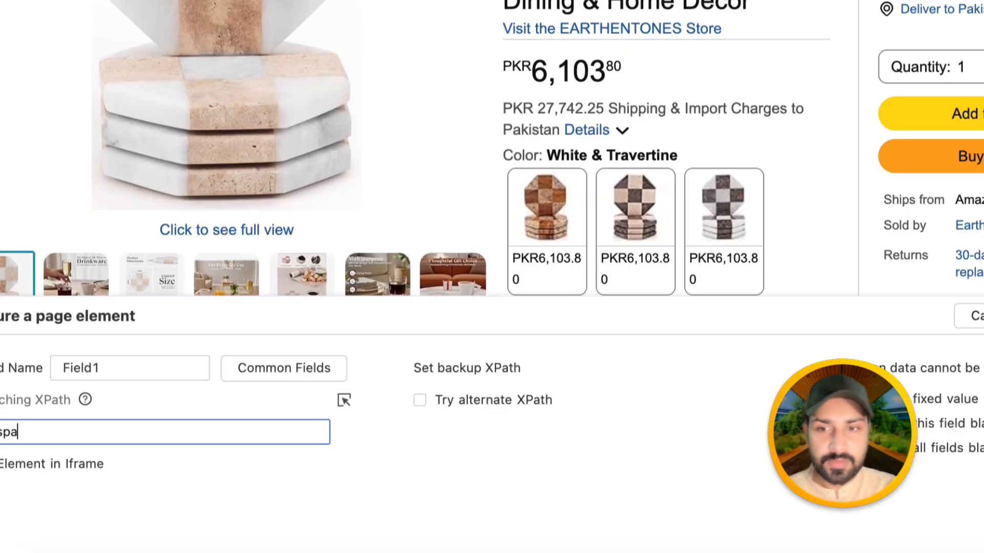
text(n)
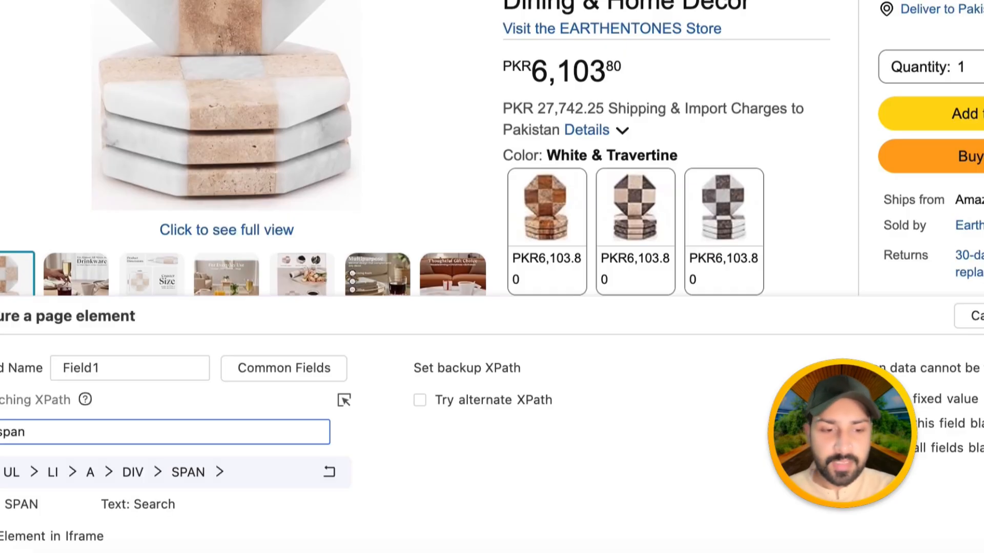
text([)
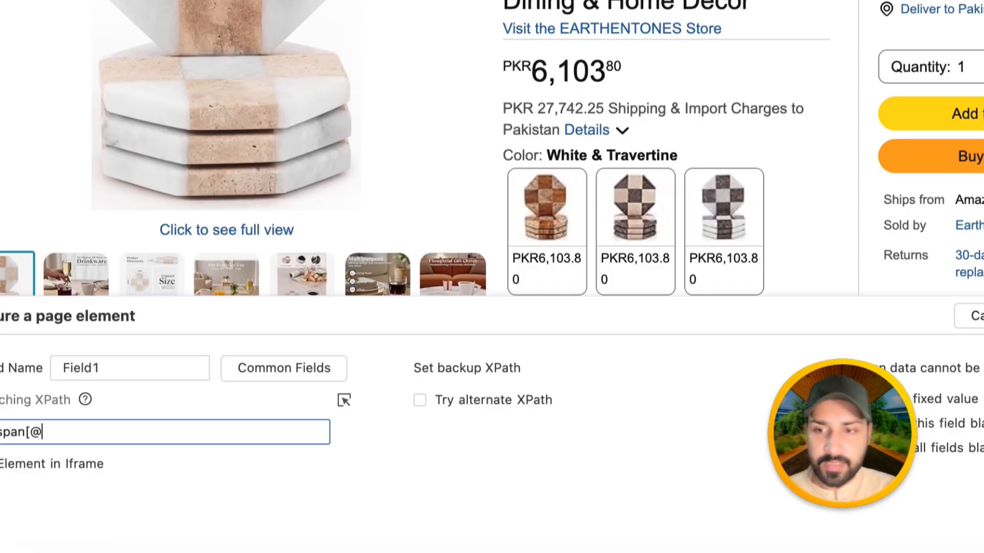
text(@)
key(super+v)
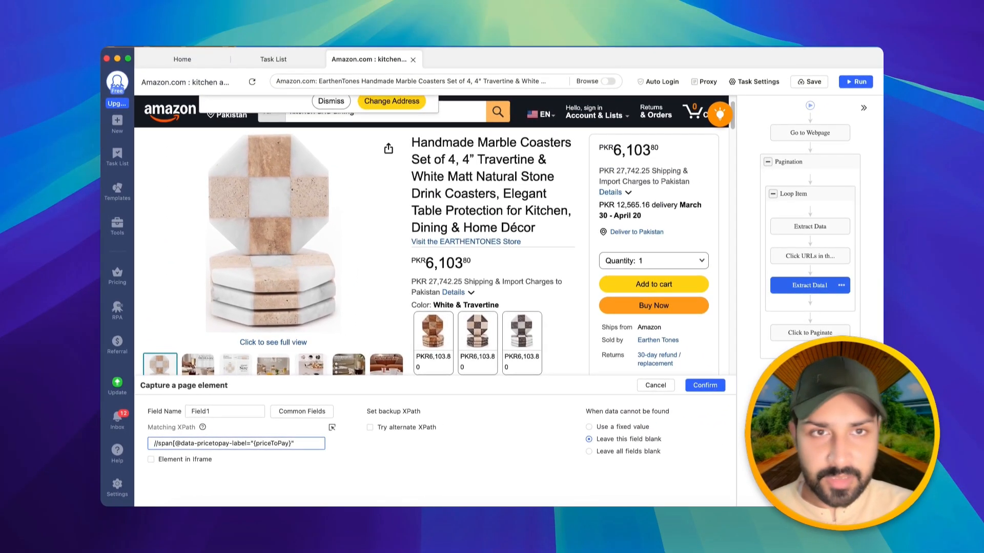
text(])
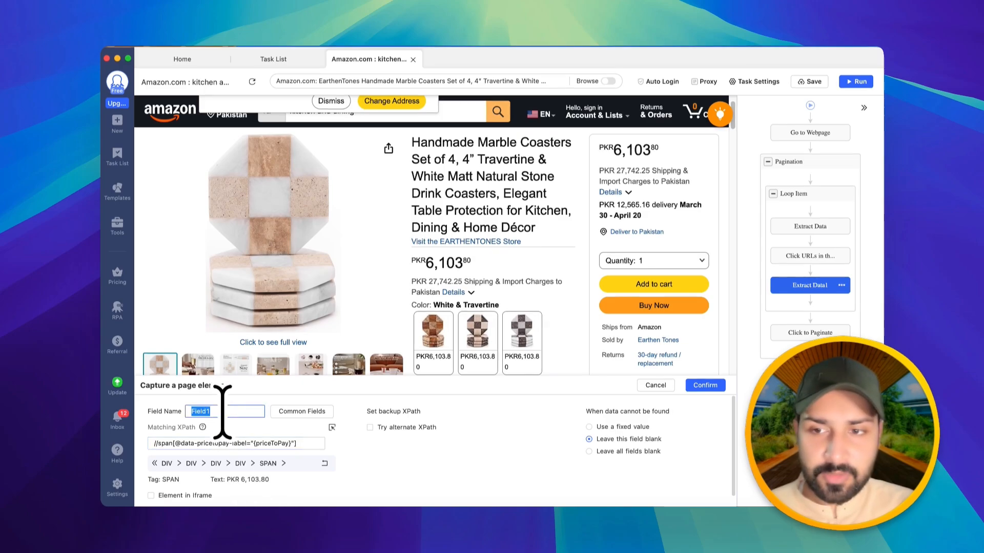
text(Price)
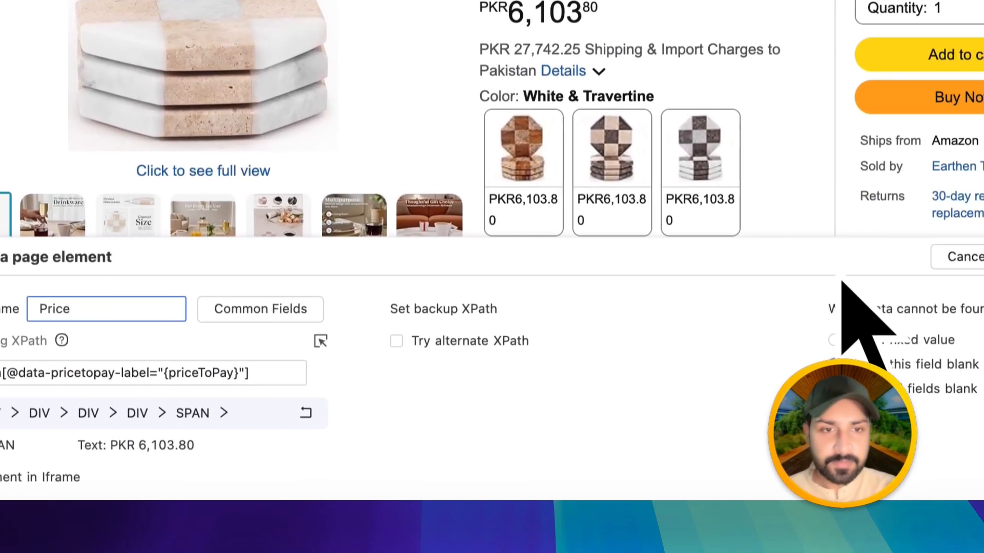
click(827, 254)
click(461, 291)
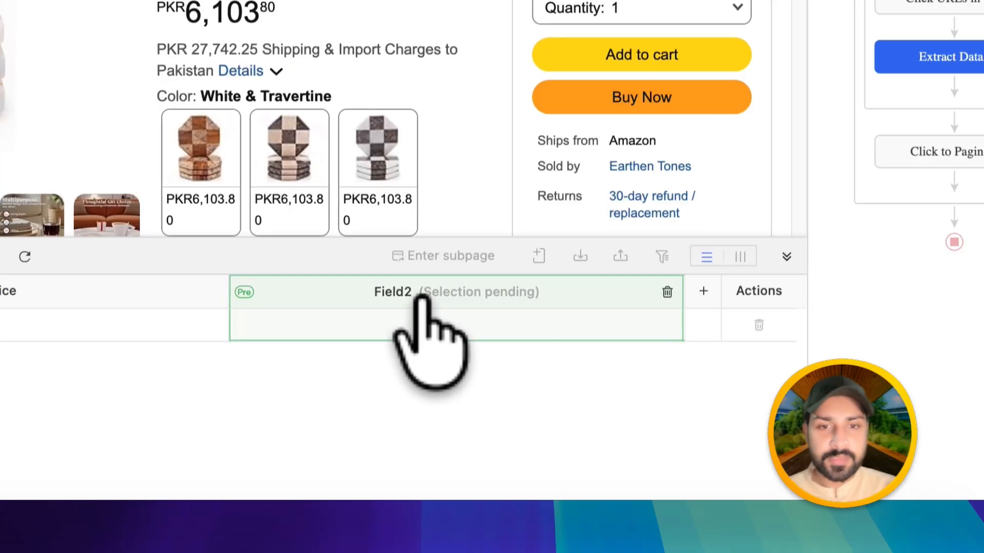
click(666, 293)
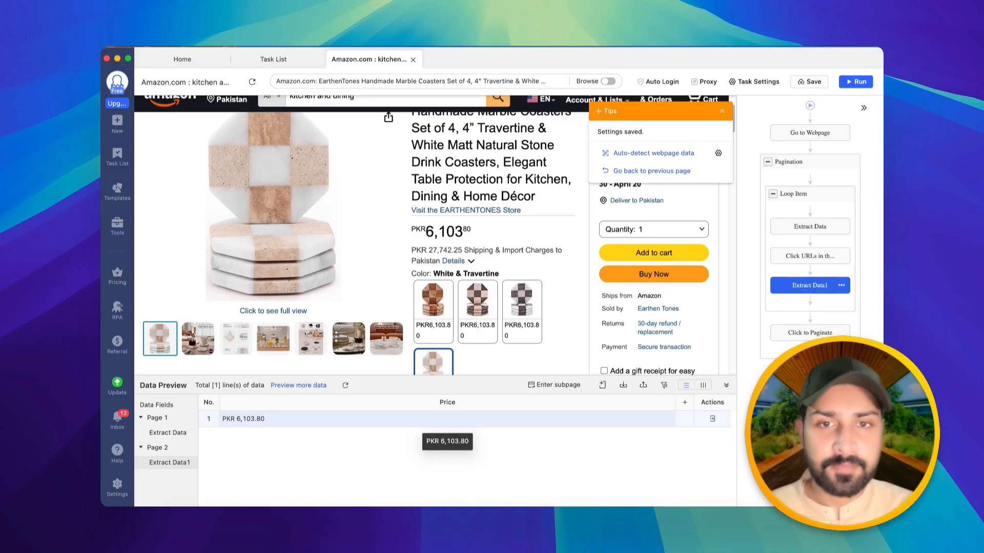
- Inspect the main product image element in the browser's developer tools
scroll(478, 307, down, 6)
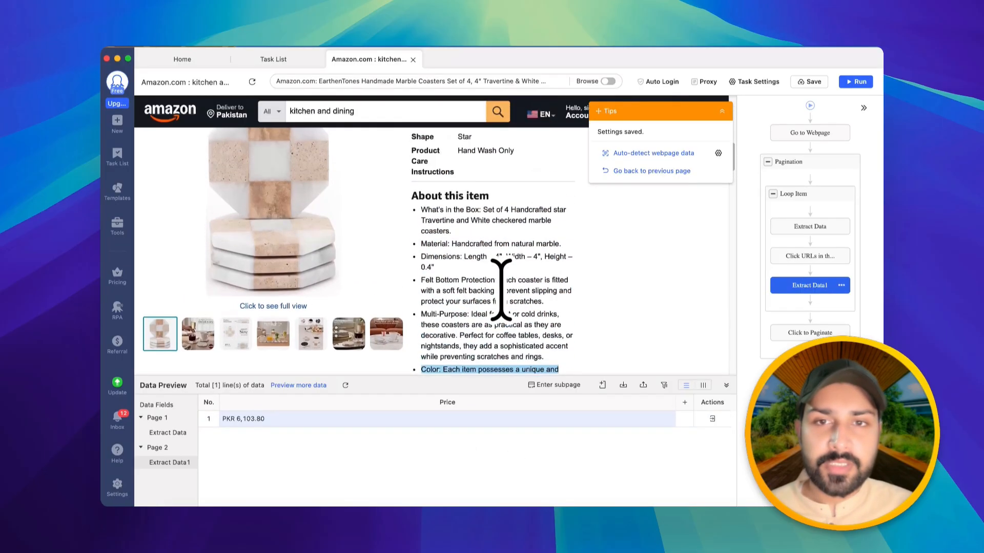
scroll(499, 285, up, 3)
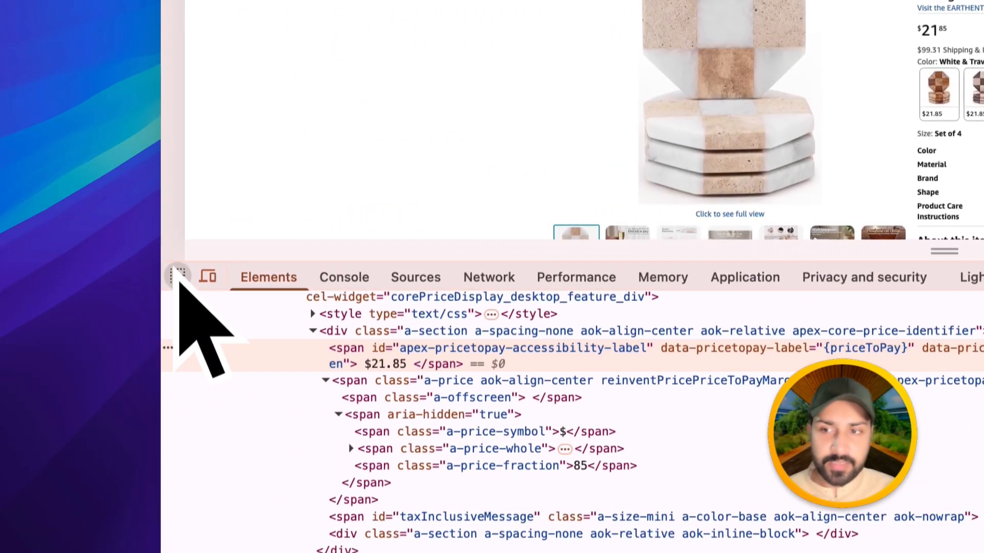
click(184, 276)
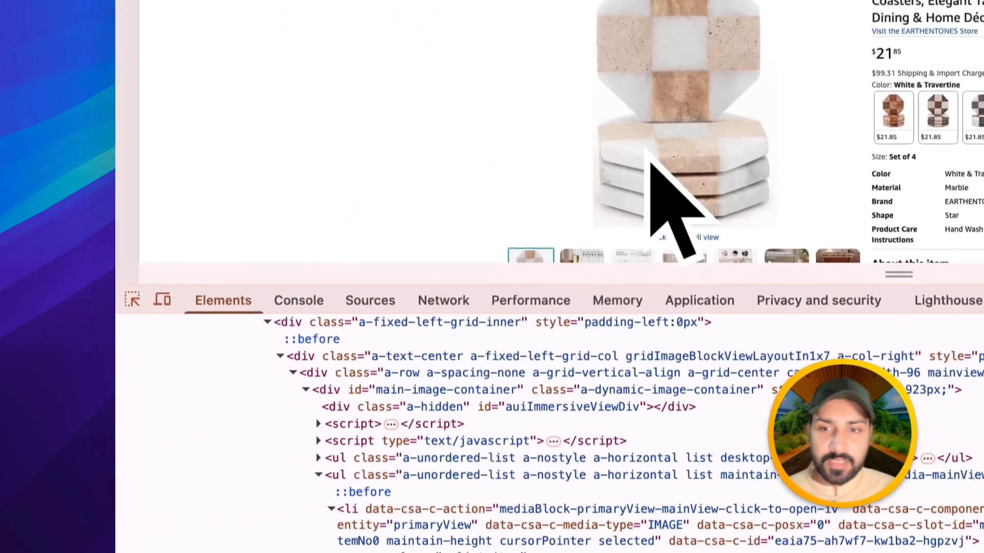
click(698, 146)
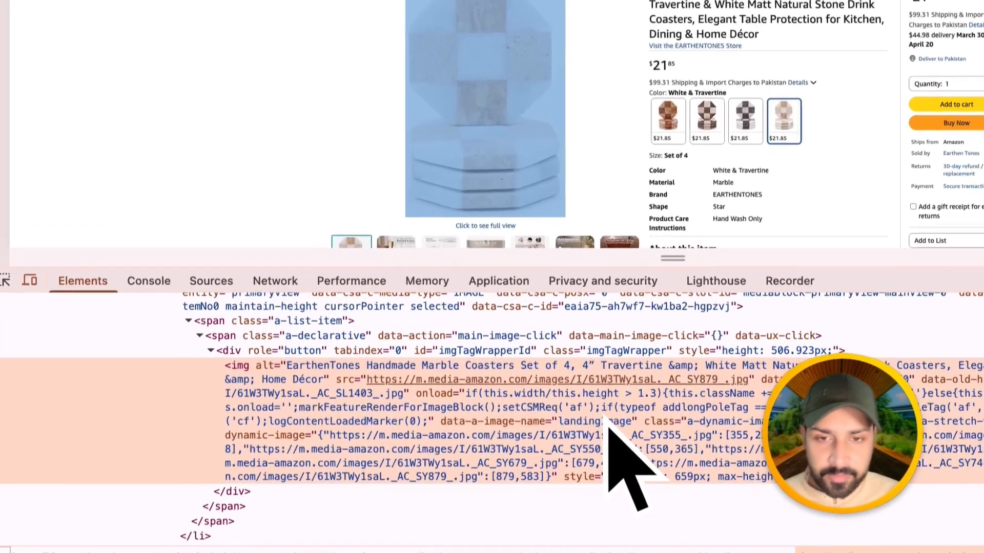
double_click(451, 424)
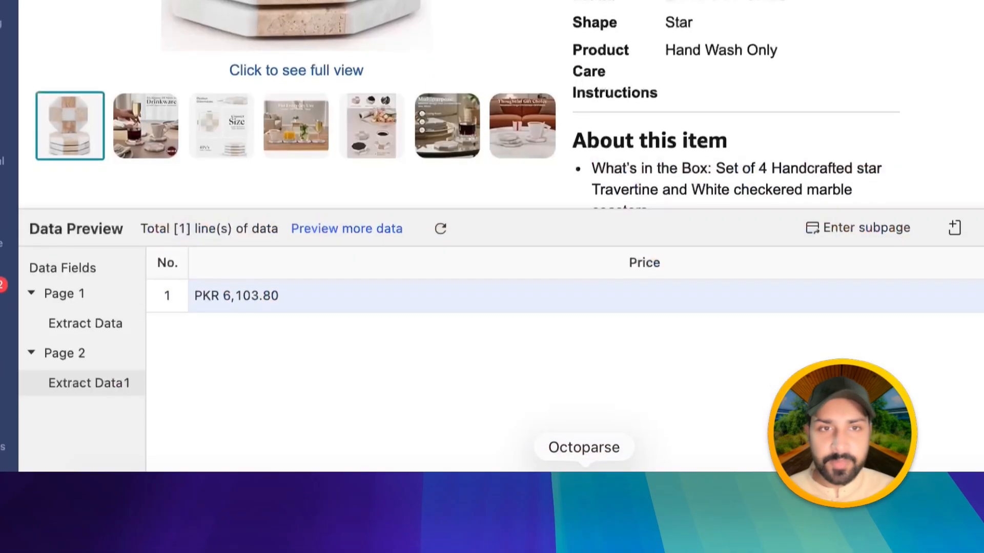
click(954, 215)
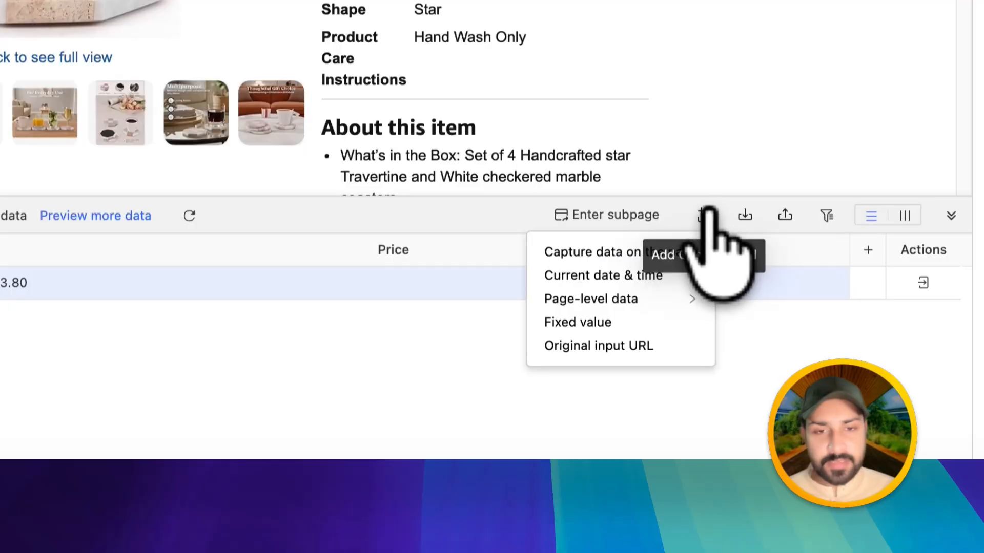
click(668, 252)
click(68, 330)
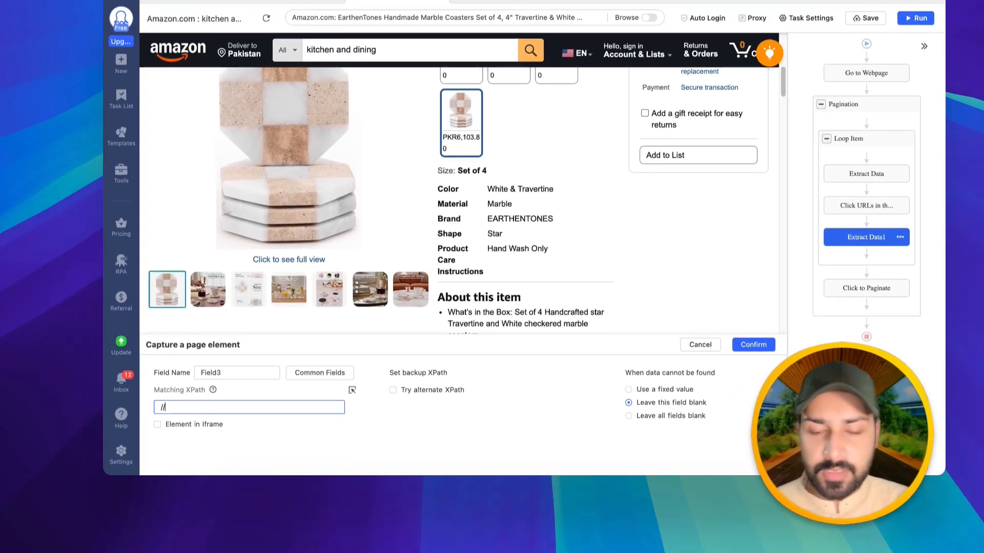
text(//img)
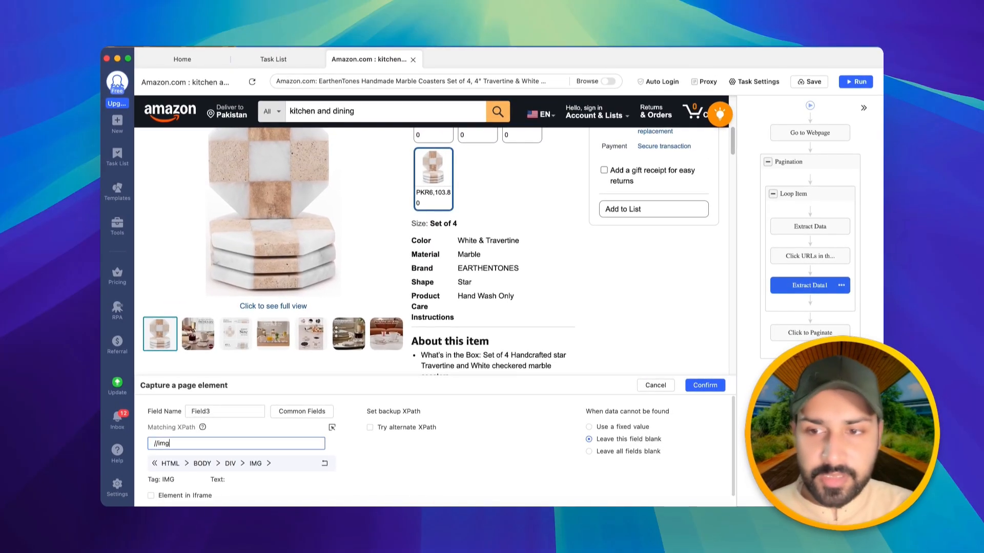
text([)
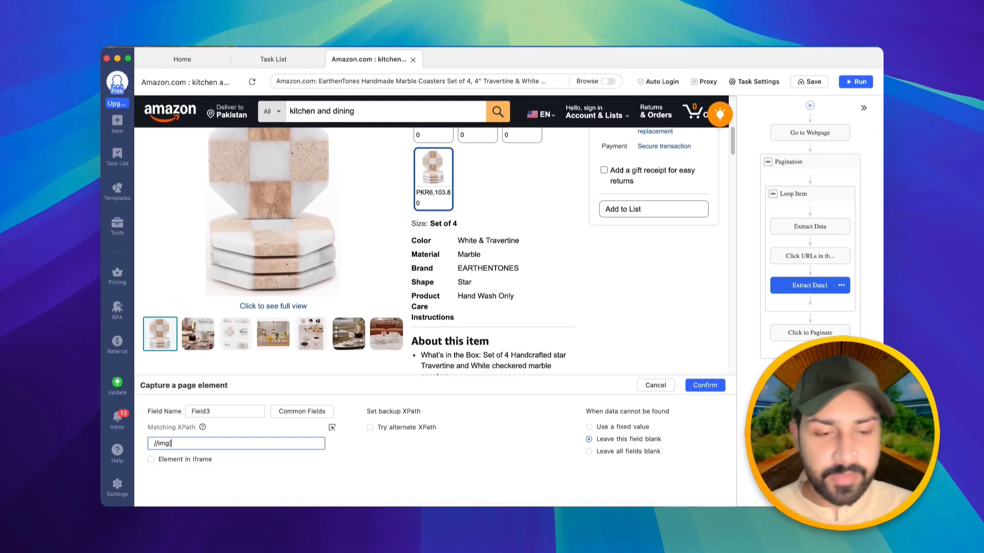
text(@)
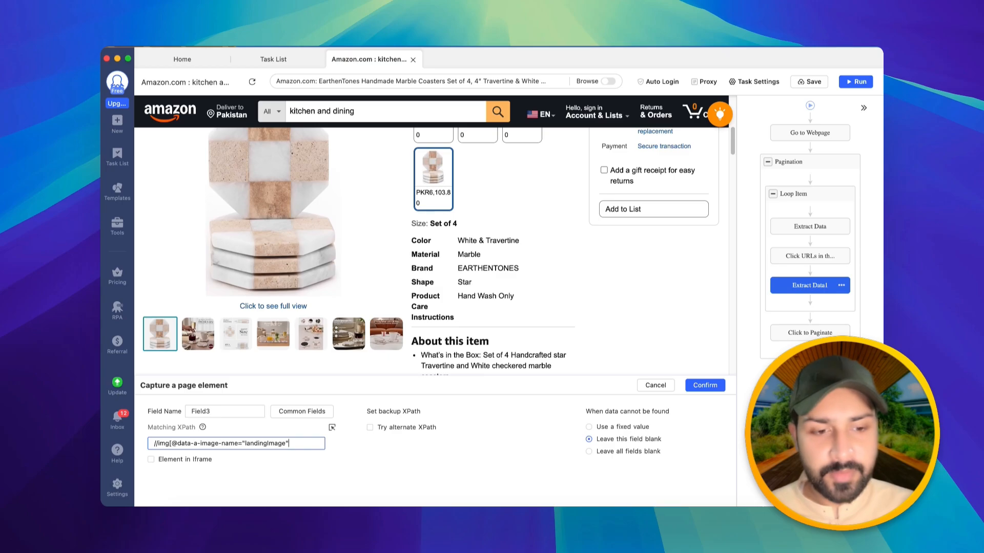
text(])
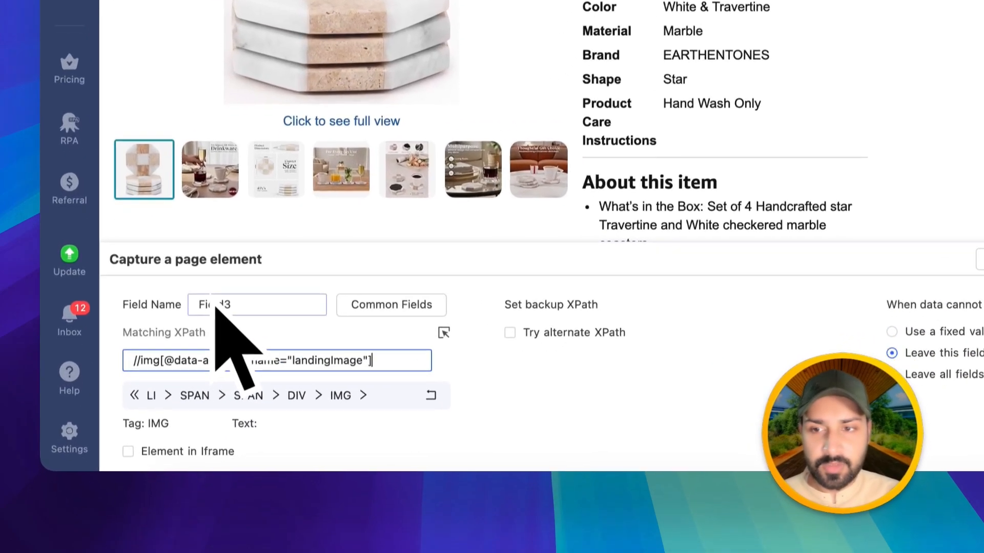
double_click(196, 411)
key(BackSpace)
text(IMage)
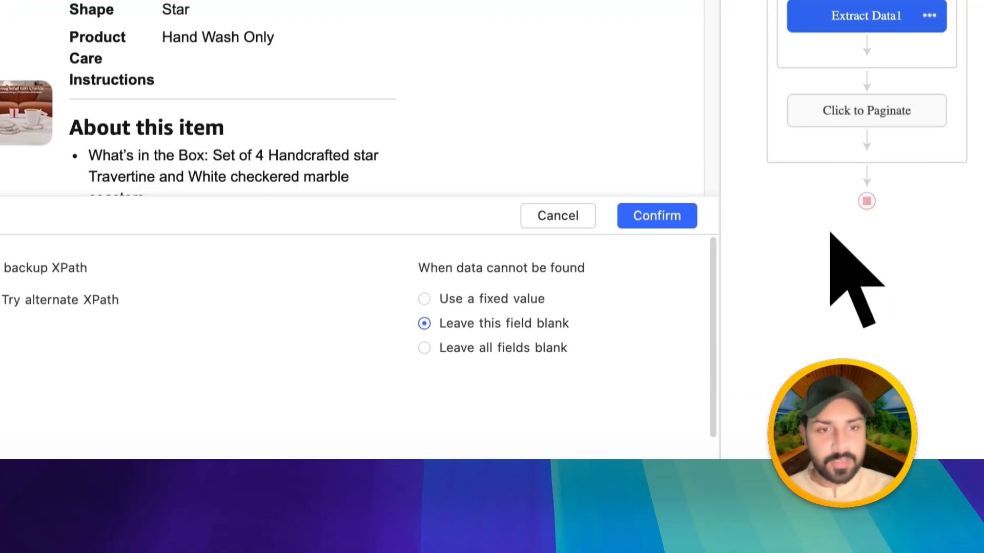
click(789, 215)
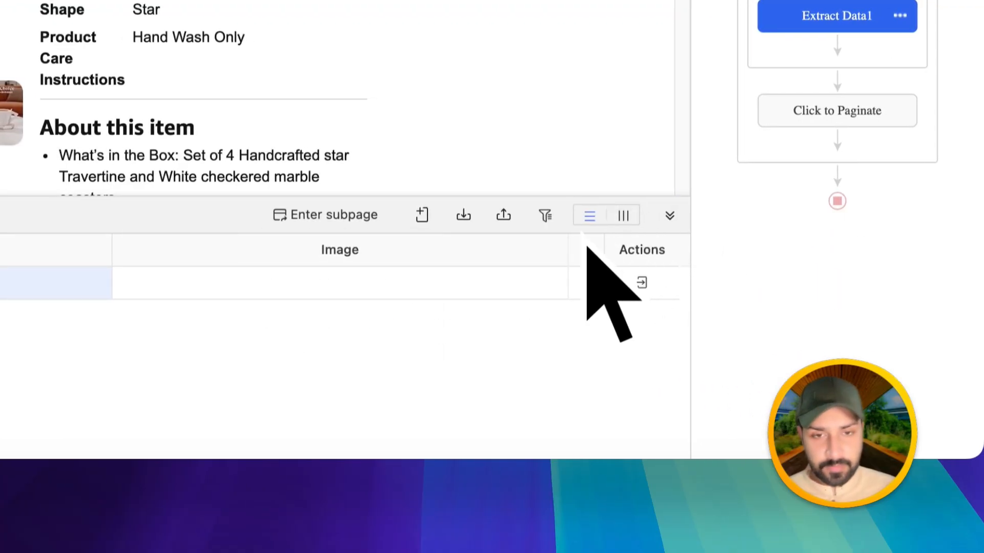
- Customize the Image field to extract the image's URL (src attribute)
right_click(355, 264)
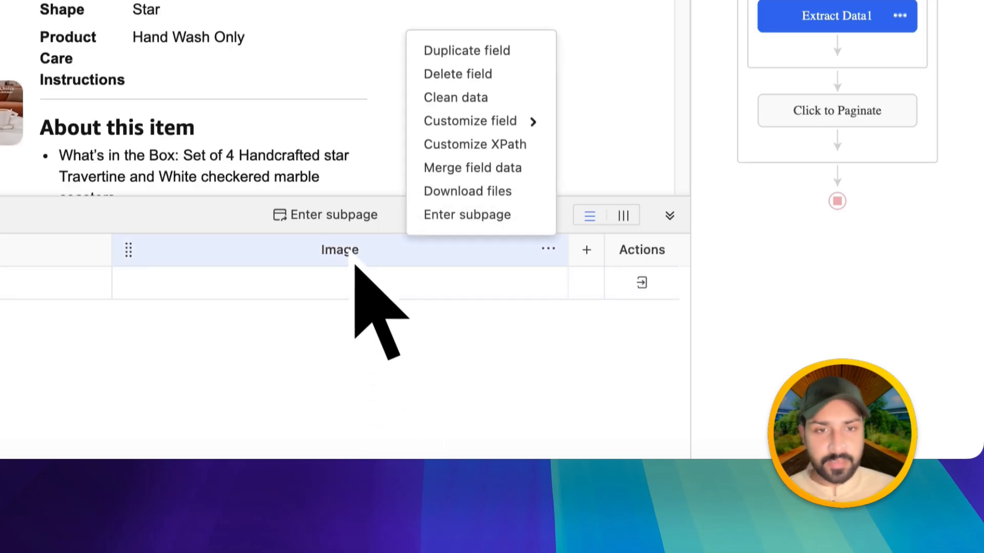
mouse_move(481, 121)
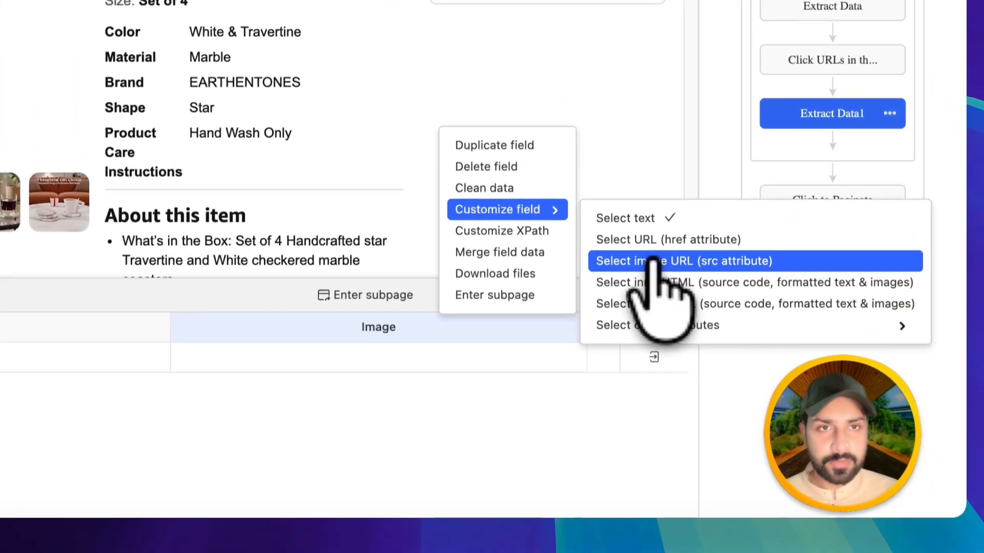
click(713, 366)
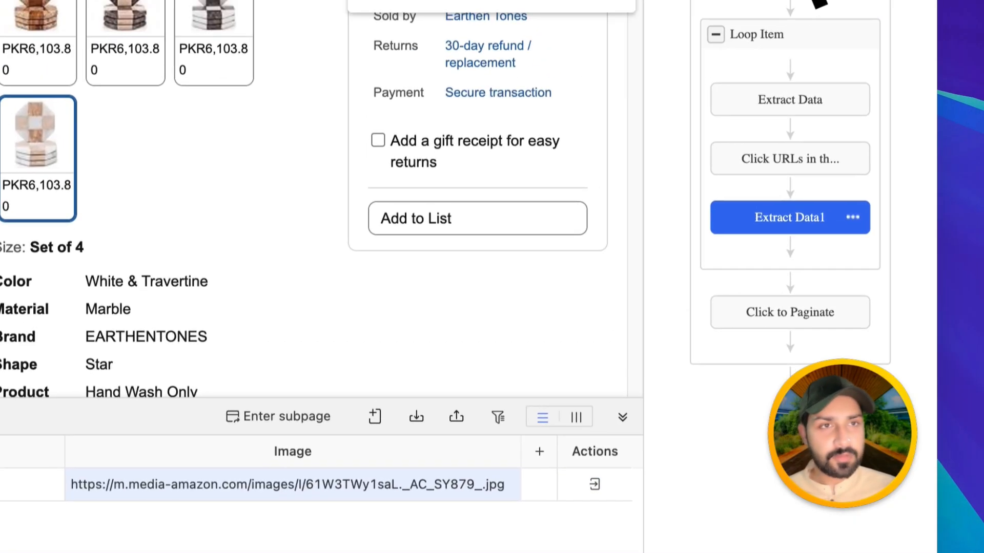
click(786, 48)
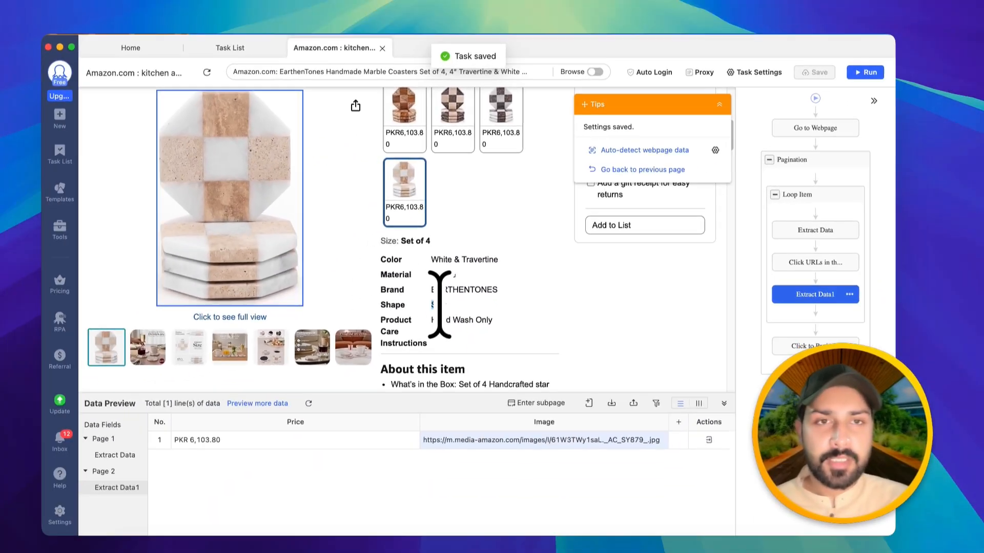
scroll(339, 323, down, 15)
scroll(501, 296, down, 8)
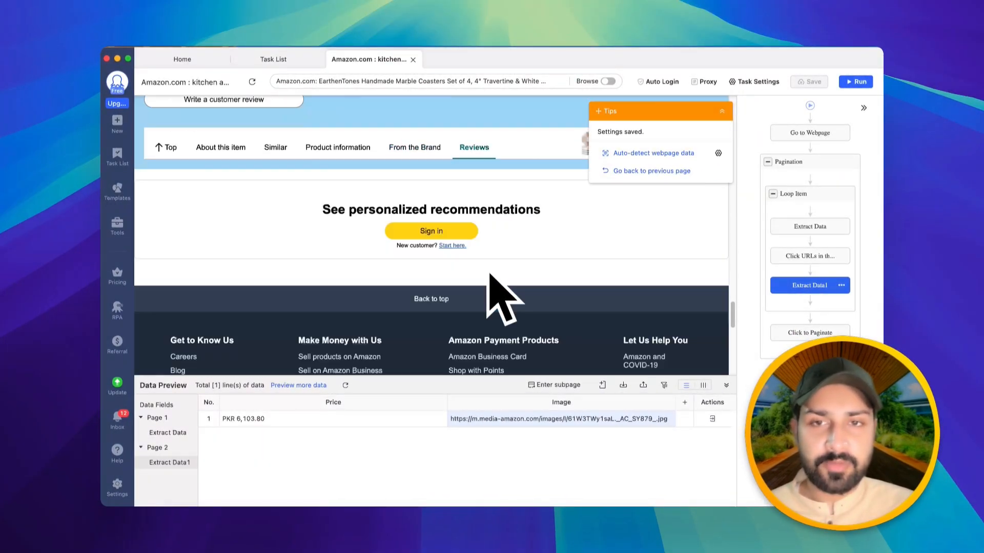
scroll(501, 307, up, 5)
scroll(489, 292, up, 15)
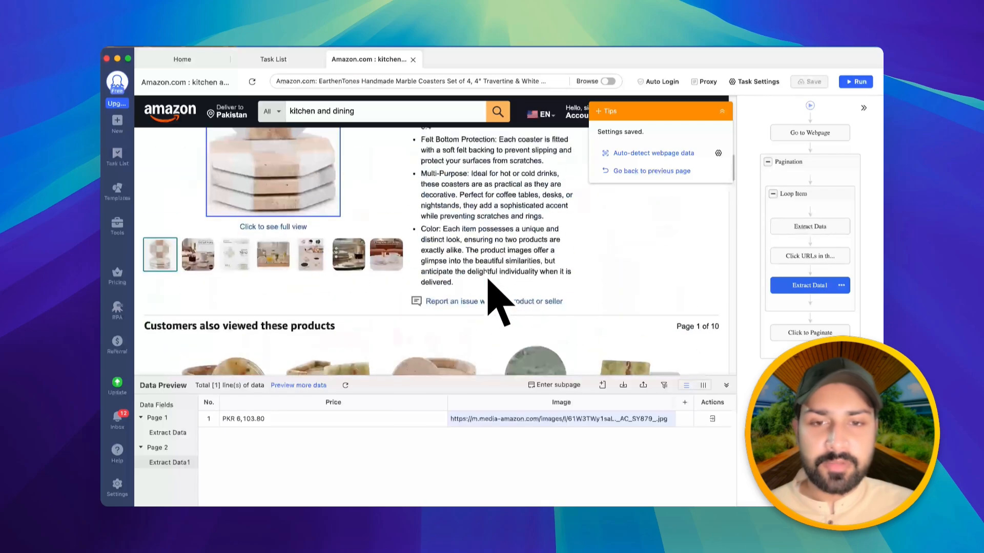
scroll(489, 279, up, 4)
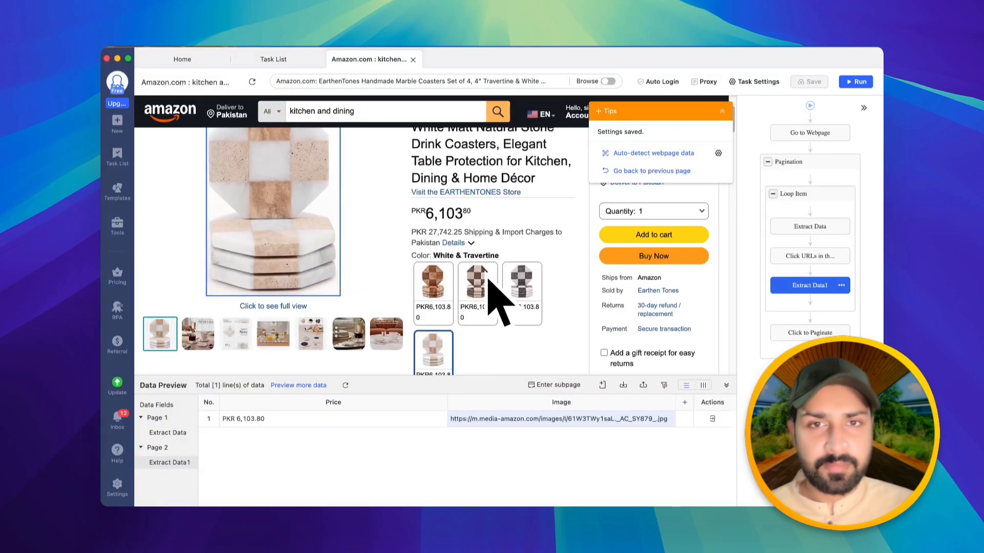
scroll(489, 282, up, 4)
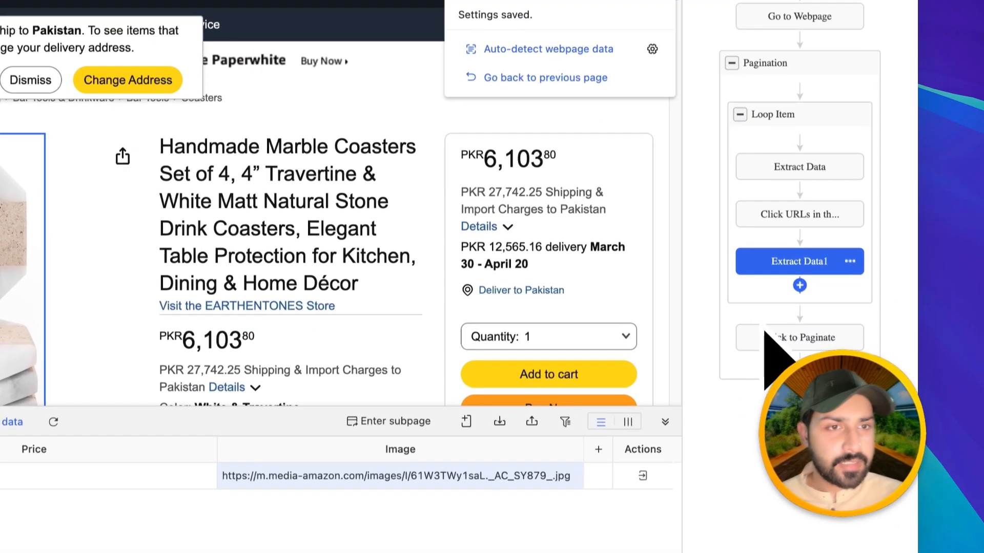
- Enable a 2s wait before the Extract Data1 action and apply the setting
click(810, 285)
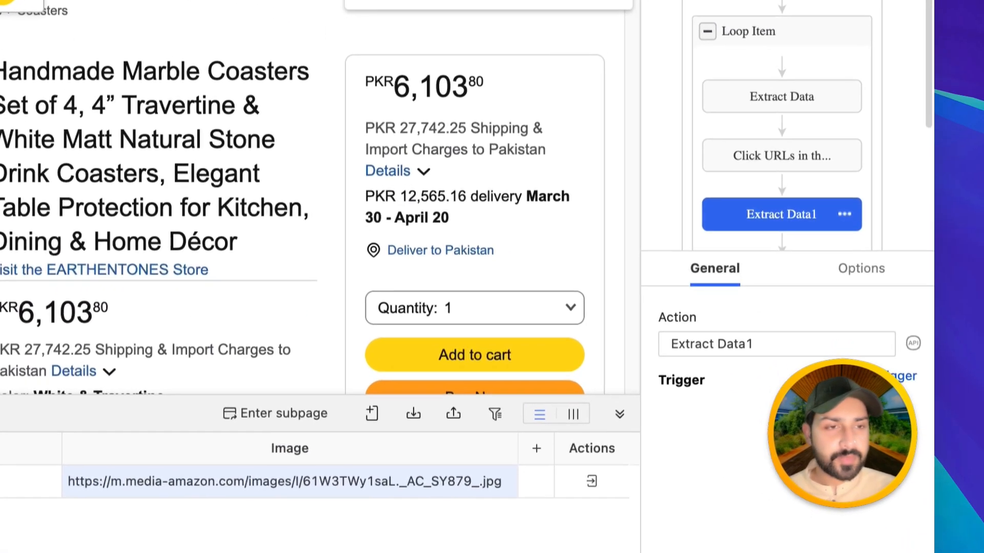
click(861, 270)
click(779, 341)
click(710, 358)
click(676, 462)
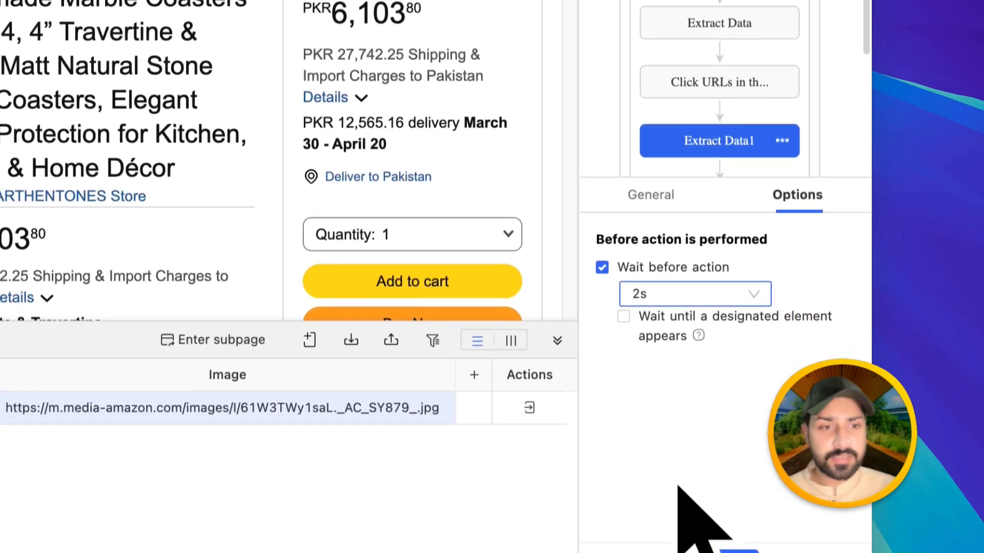
click(725, 487)
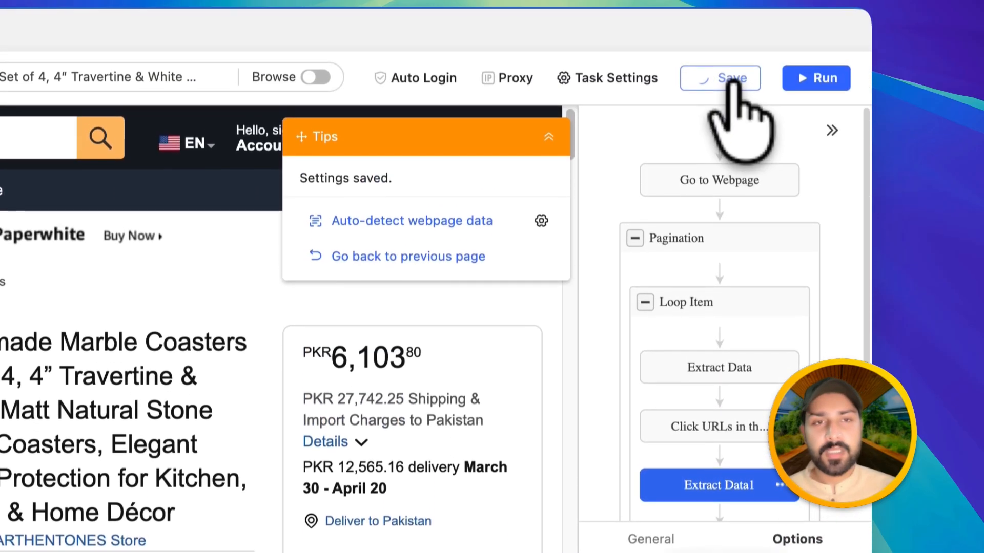
- Save the task, run it, and open the extracted data in Excel
click(730, 108)
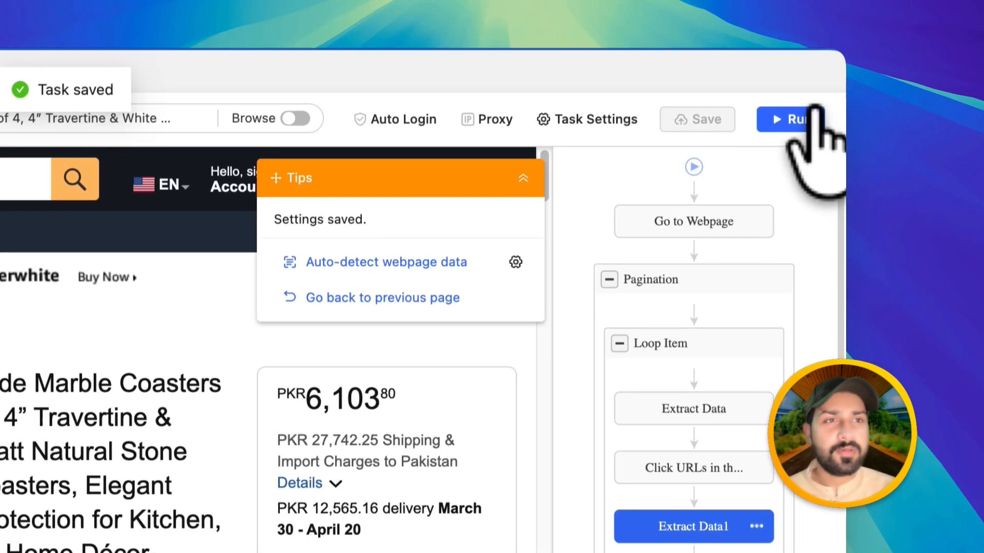
click(804, 115)
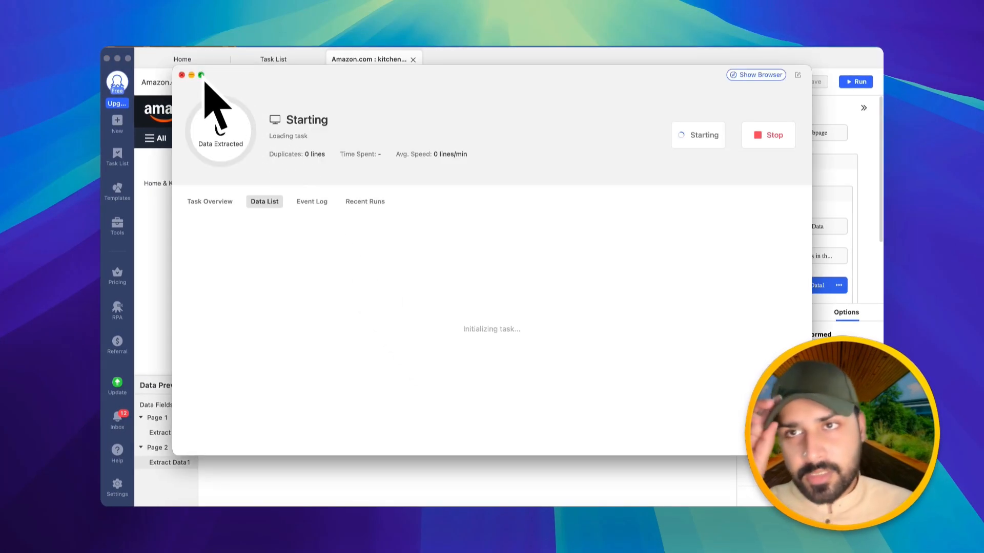
click(200, 75)
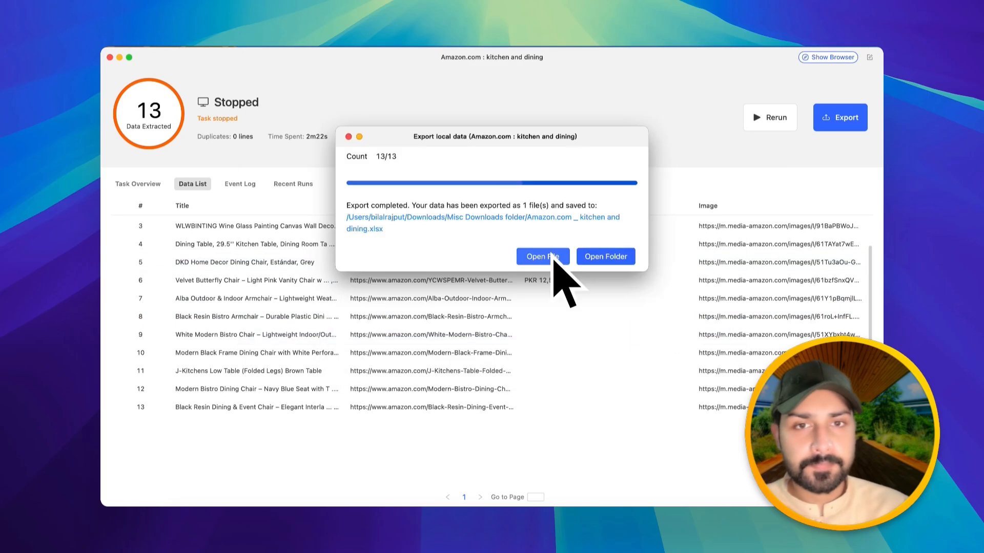
click(542, 255)
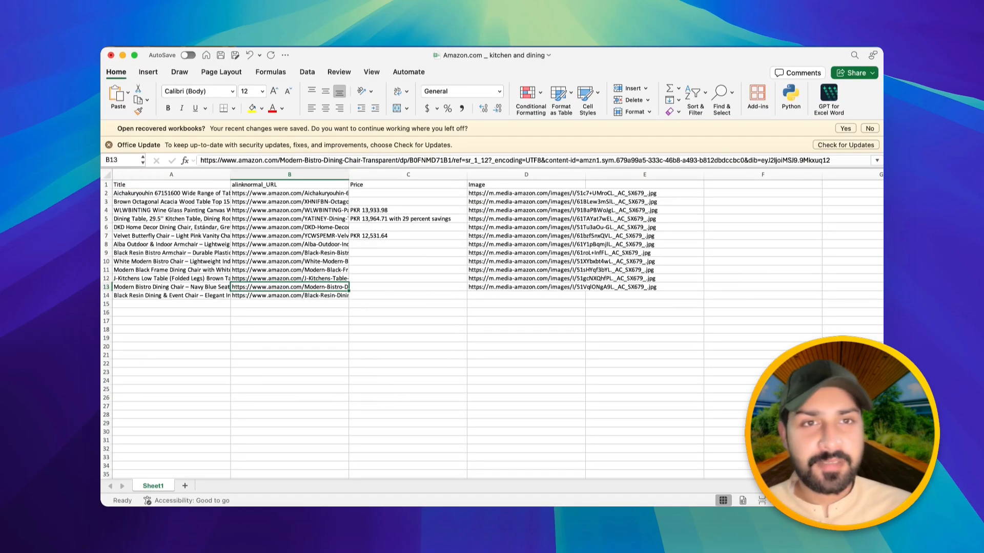